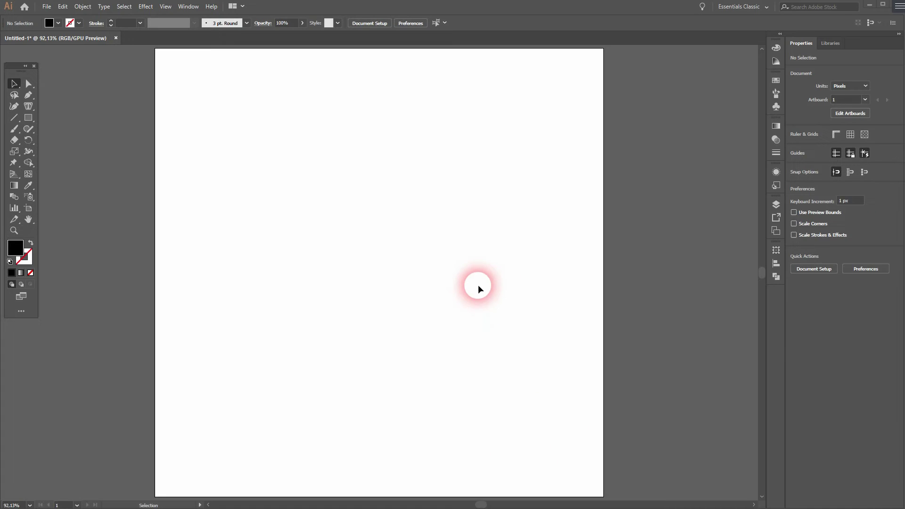
Step: Open the View menu for the blank untitled artboard
{"action": "left_click", "coordinate": [169, 9]}
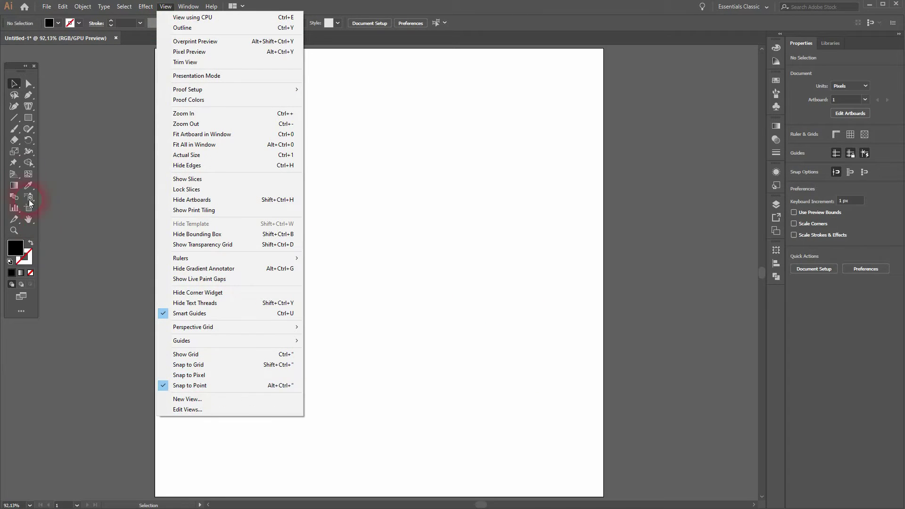
Step: Try placing a polygon on the artboard, then cancel the Polygon dialog
{"action": "left_click", "coordinate": [30, 117]}
{"action": "left_click", "coordinate": [73, 152]}
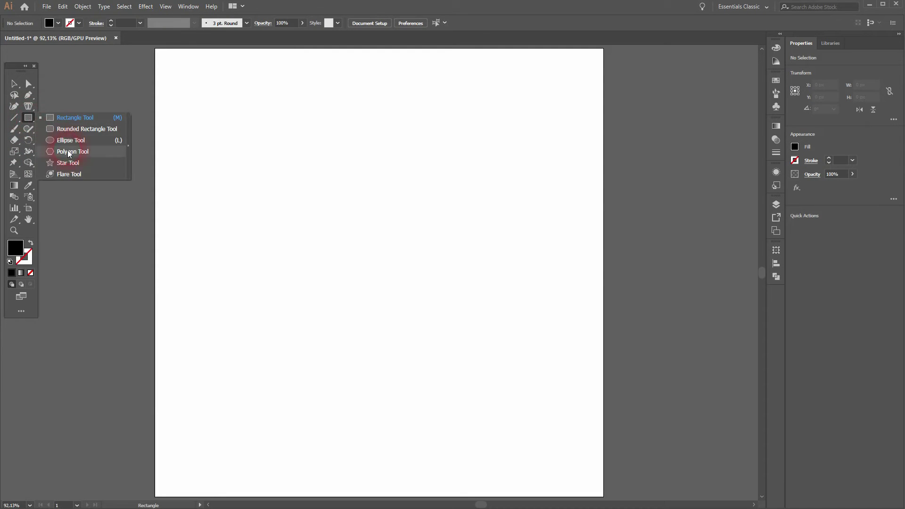
{"action": "left_click", "coordinate": [386, 272]}
{"action": "left_click", "coordinate": [632, 196]}
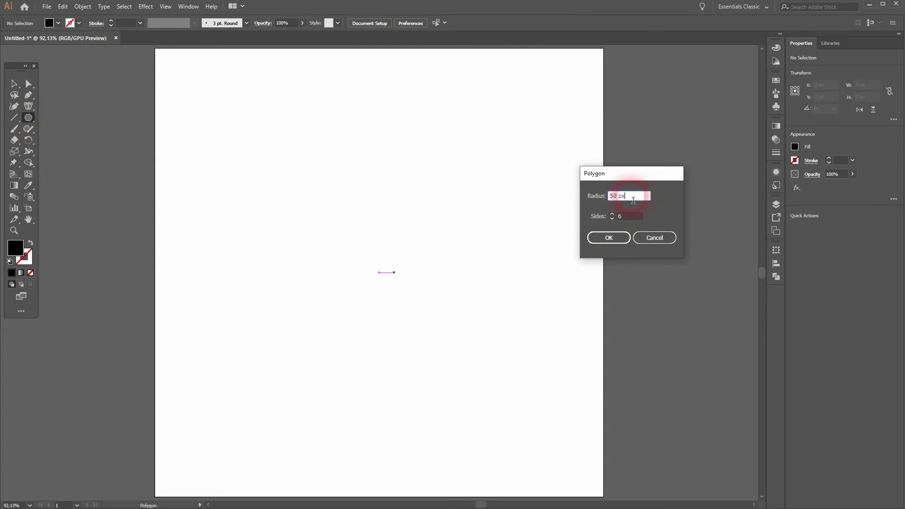
{"action": "left_click", "coordinate": [654, 237]}
Step: Create a 100 × 100 px ellipse and centre it horizontally and vertically on the artboard
{"action": "left_click", "coordinate": [212, 231]}
{"action": "left_click", "coordinate": [28, 118]}
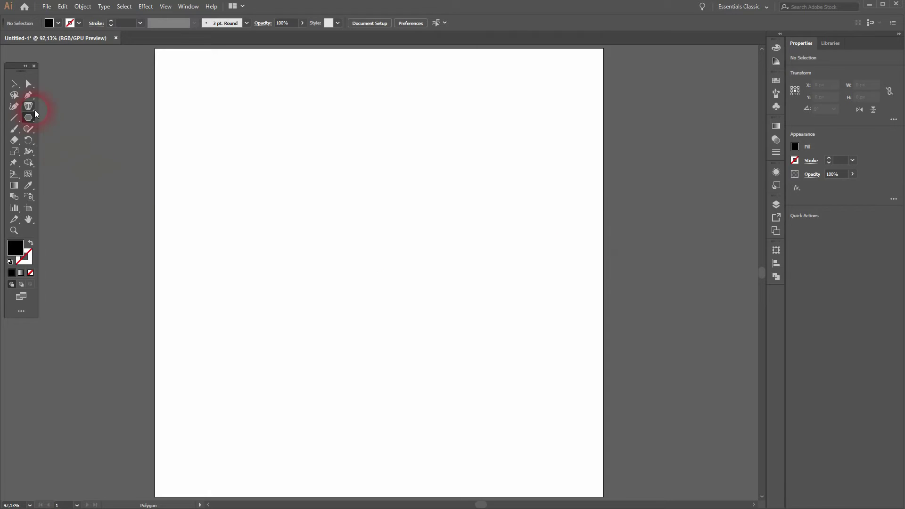
{"action": "left_click", "coordinate": [75, 138]}
{"action": "left_click", "coordinate": [408, 278]}
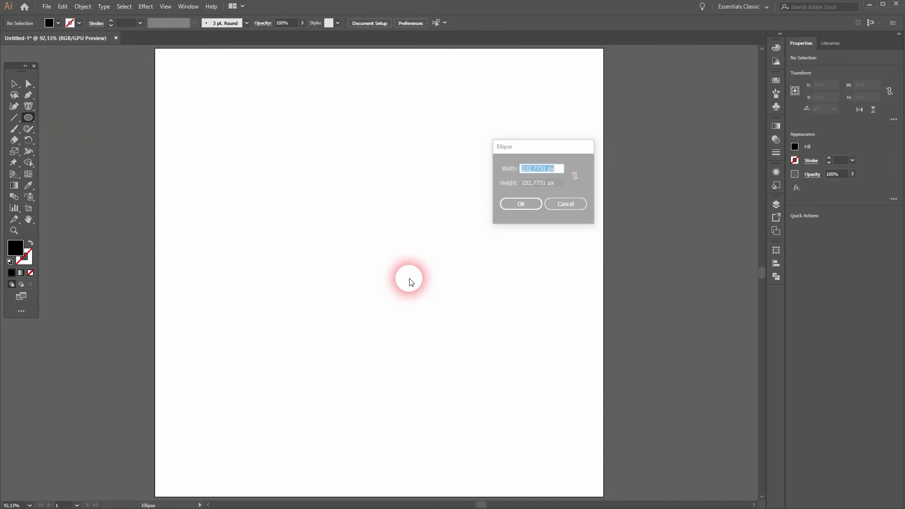
{"action": "type", "text": "100"}
{"action": "key", "text": "Tab"}
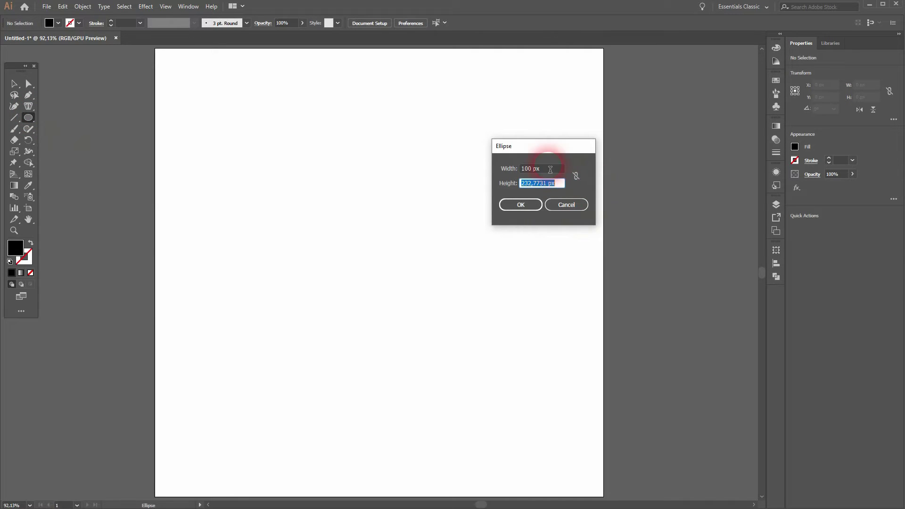
{"action": "type", "text": "100"}
{"action": "left_click", "coordinate": [521, 205]}
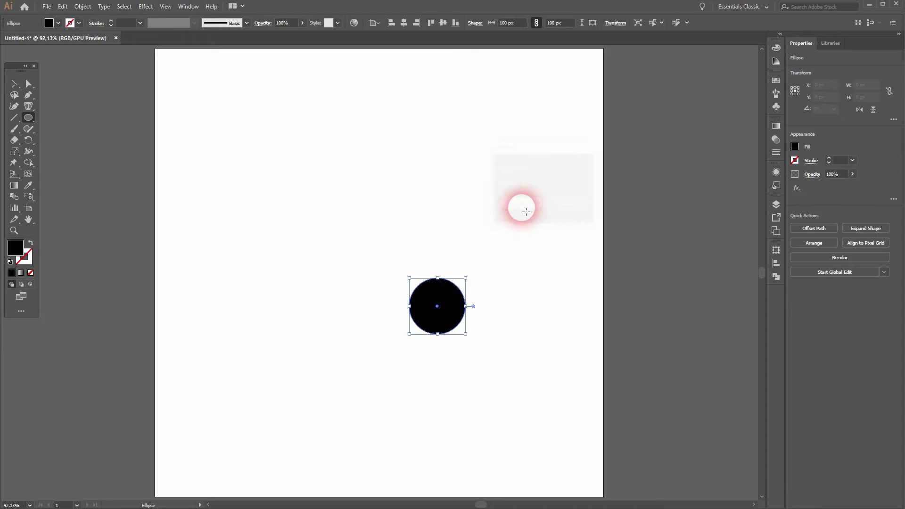
{"action": "left_click", "coordinate": [403, 22]}
{"action": "left_click", "coordinate": [444, 23]}
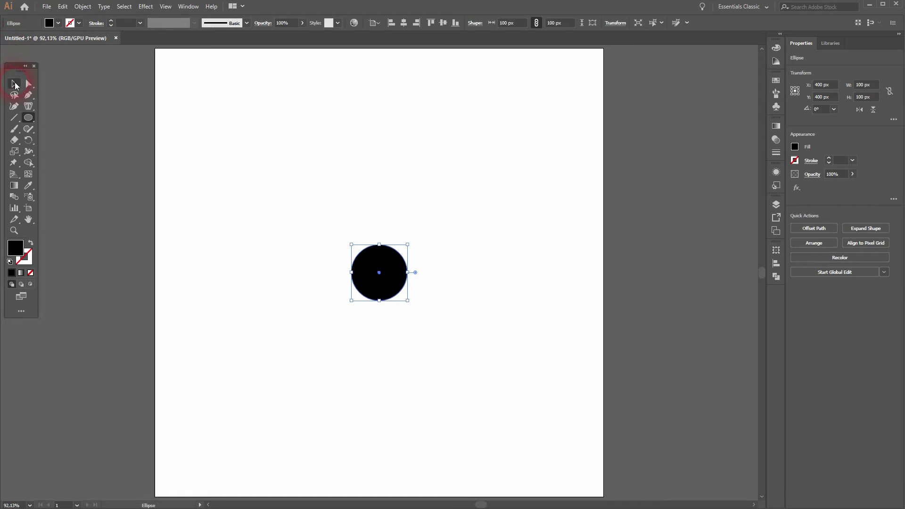
Step: Select and copy the circle, undoing an accidental offset duplicate
{"action": "left_click", "coordinate": [14, 84]}
{"action": "left_click", "coordinate": [523, 243]}
{"action": "key", "text": "ctrl+a"}
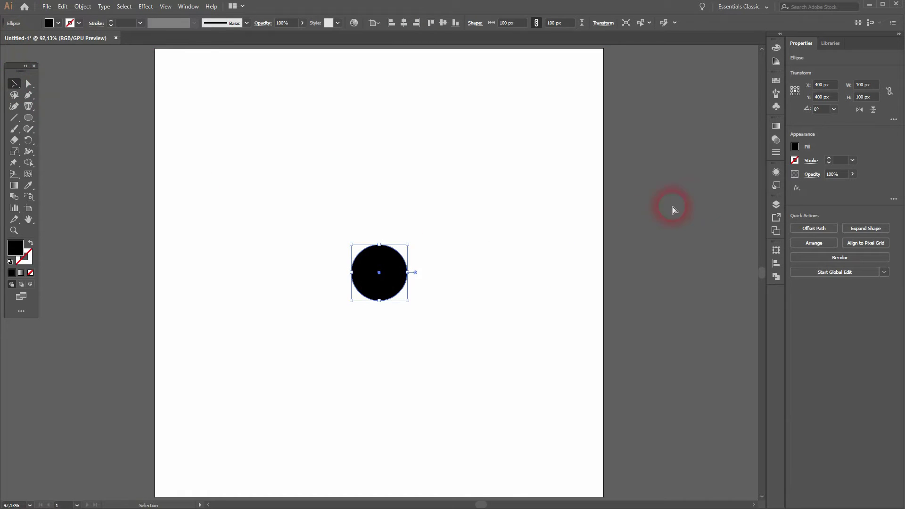
{"action": "left_click_drag", "start_coordinate": [399, 286], "coordinate": [510, 341]}
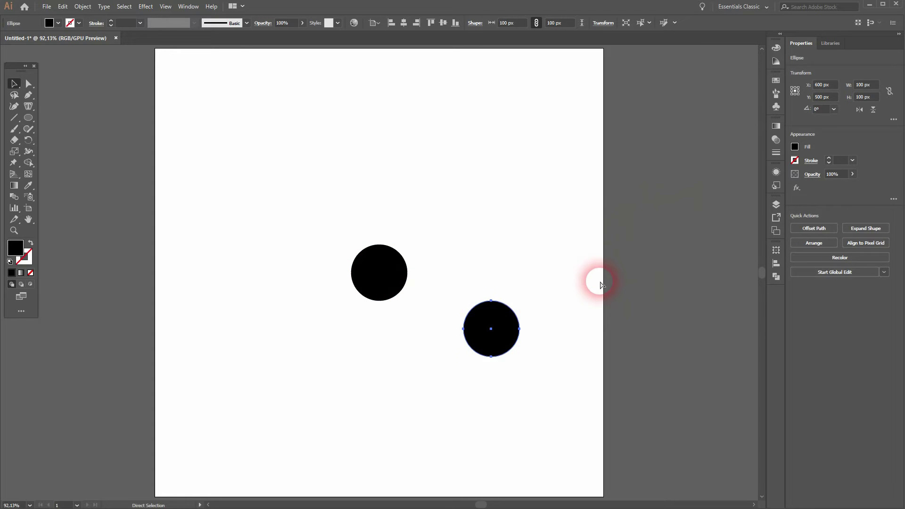
{"action": "key", "text": "ctrl+z"}
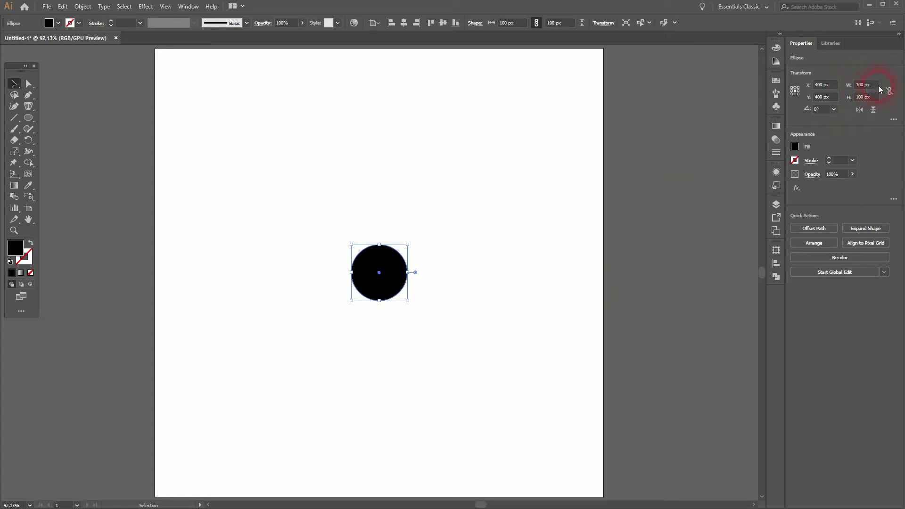
Step: Resize the circle copy to 200 px with proportions linked, then move it aside
{"action": "left_click", "coordinate": [874, 88]}
{"action": "type", "text": "200"}
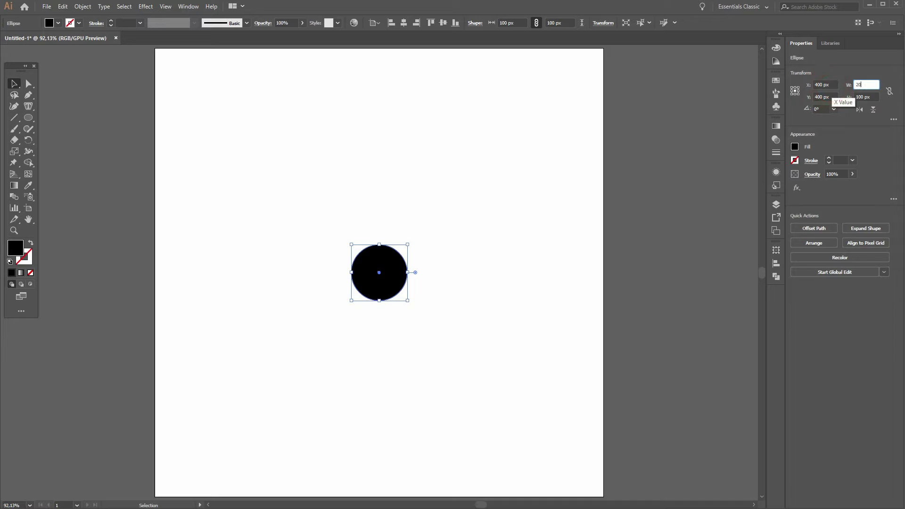
{"action": "key", "text": "Tab"}
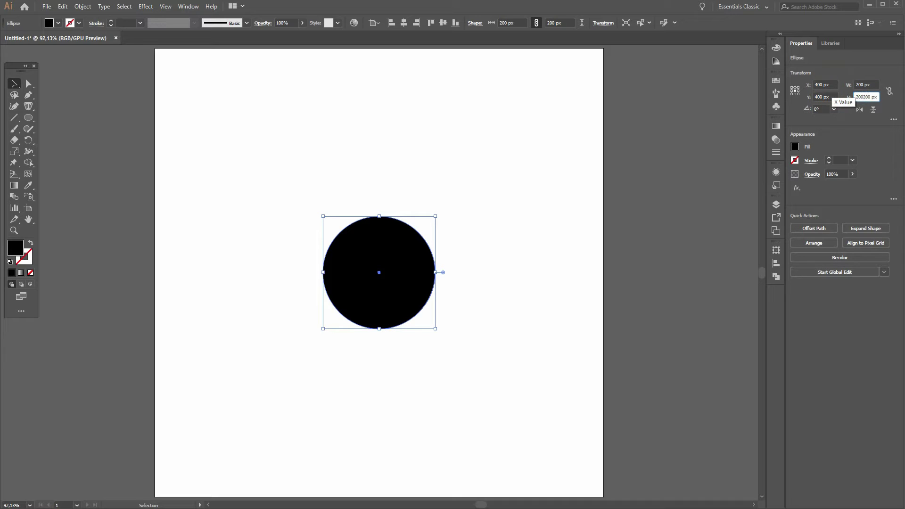
{"action": "key", "text": "Return"}
{"action": "left_click", "coordinate": [890, 93]}
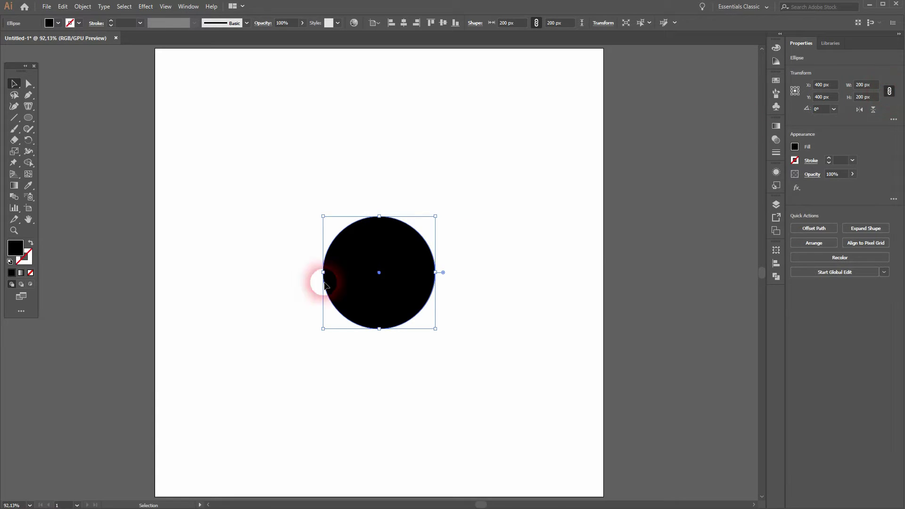
{"action": "left_click_drag", "start_coordinate": [396, 282], "coordinate": [528, 374]}
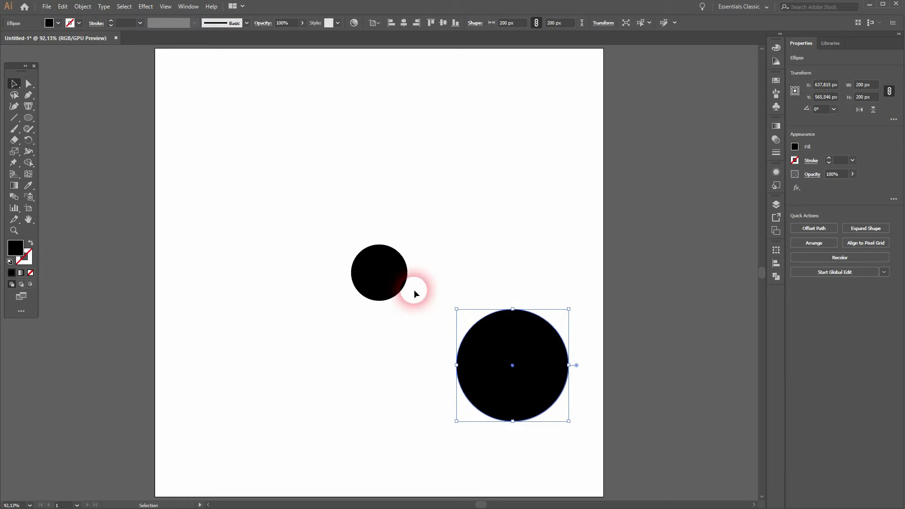
Step: Return the 200 px circle to centre and add centred copies at 300 and 400 px
{"action": "key", "text": "ctrl"}
{"action": "key", "text": "ctrl+z"}
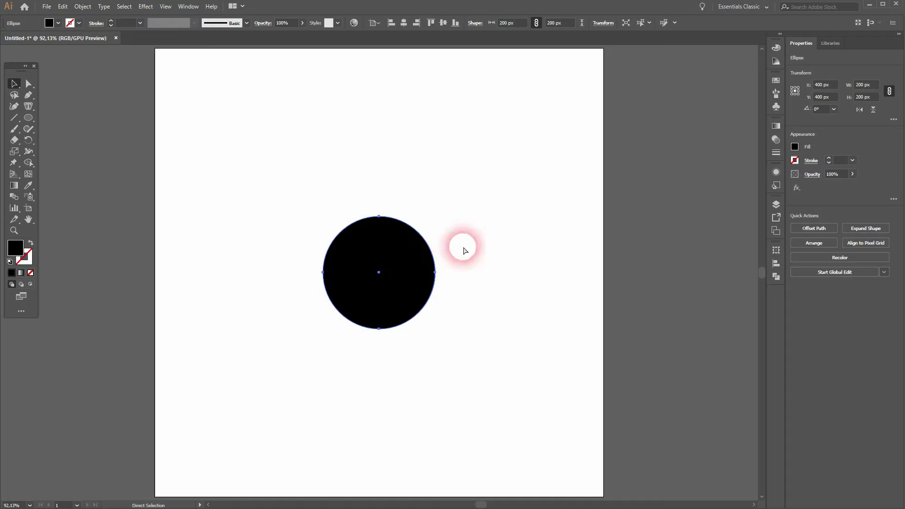
{"action": "left_click", "coordinate": [873, 89]}
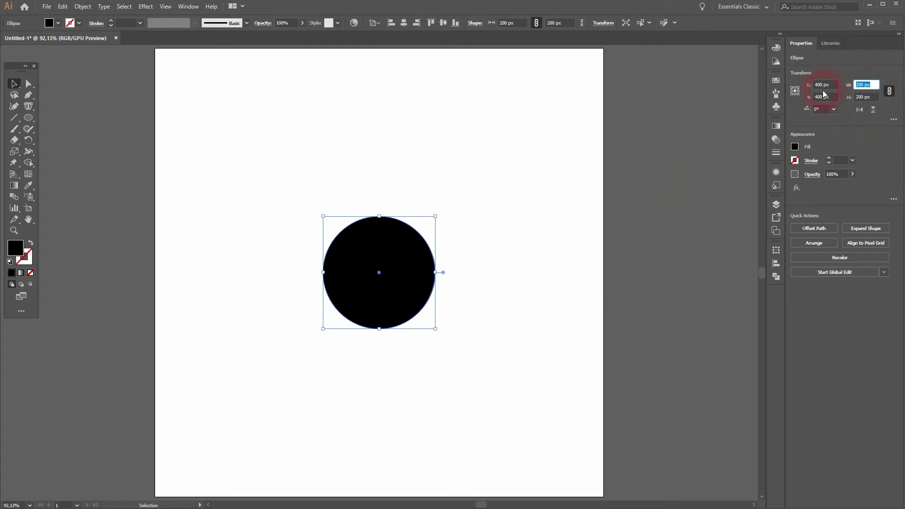
{"action": "key", "text": "Return"}
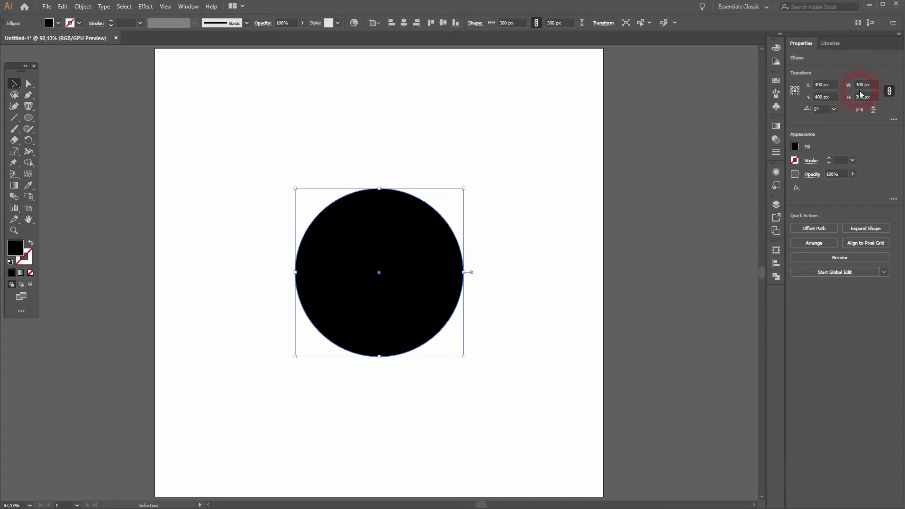
{"action": "left_click", "coordinate": [858, 86]}
{"action": "left_click", "coordinate": [851, 94]}
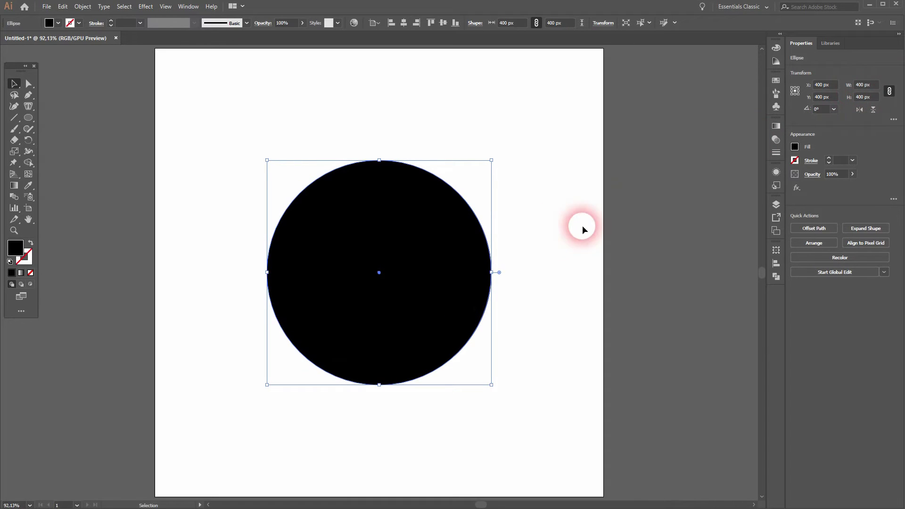
Step: Add 500 and 600 px centred copies, then marquee-select all six circles
{"action": "left_click", "coordinate": [857, 87]}
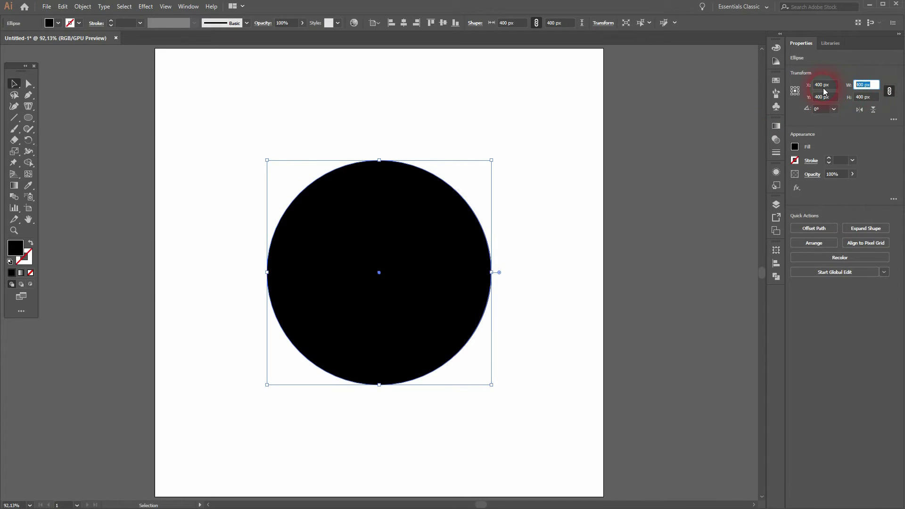
{"action": "type", "text": "50"}
{"action": "key", "text": "Return"}
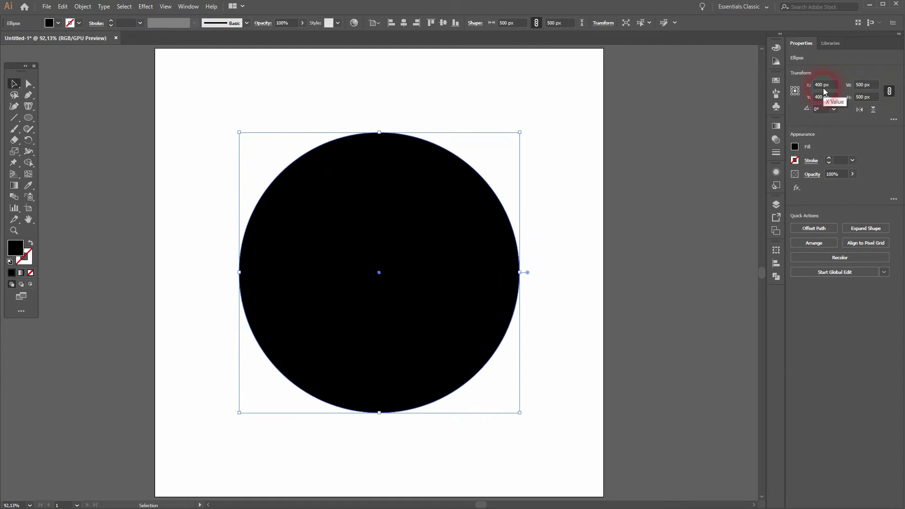
{"action": "key", "text": "a"}
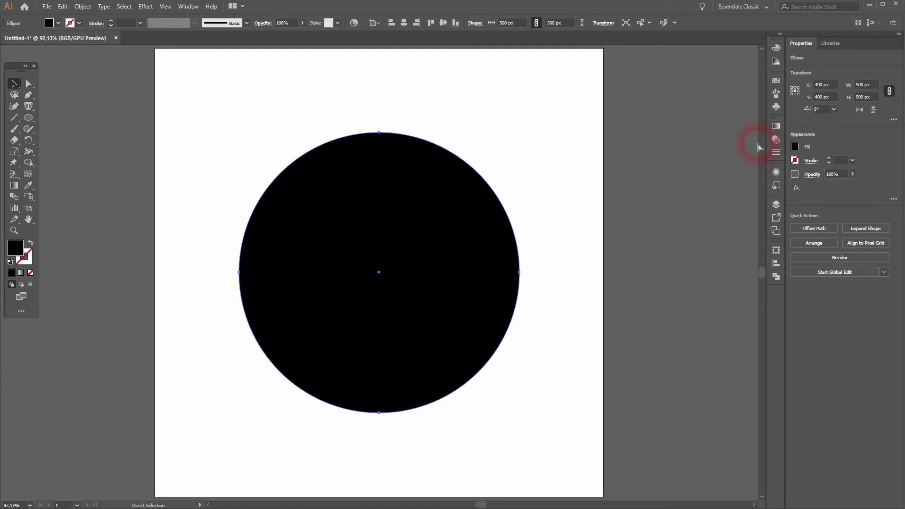
{"action": "left_click", "coordinate": [872, 90]}
{"action": "type", "text": "600"}
{"action": "left_click", "coordinate": [839, 92]}
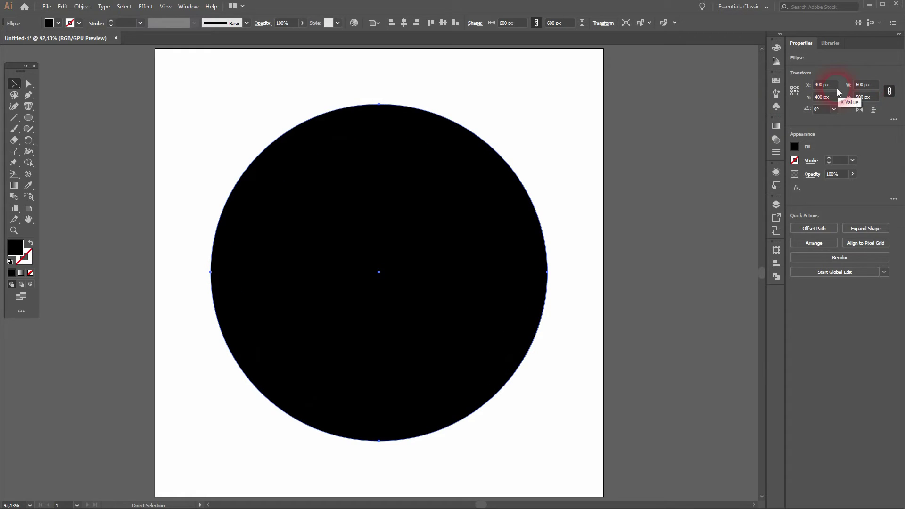
{"action": "key", "text": "v"}
{"action": "left_click_drag", "start_coordinate": [66, 97], "coordinate": [570, 422]}
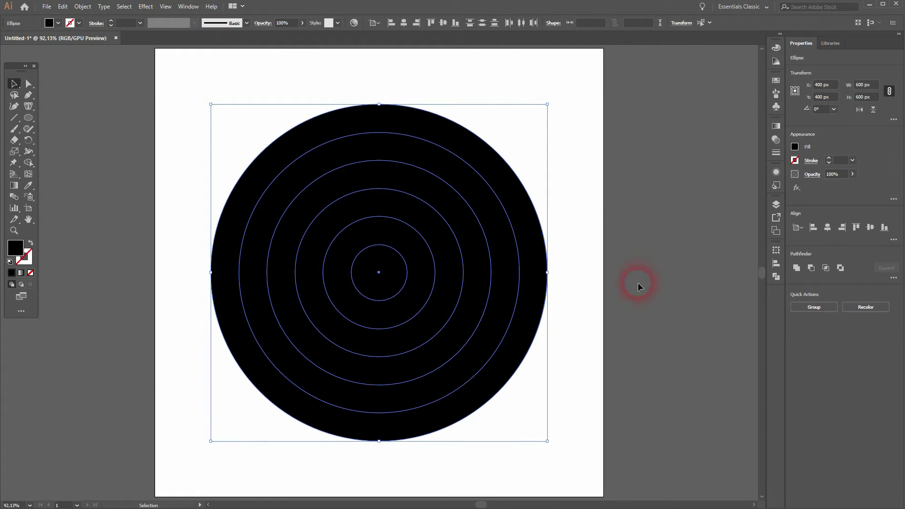
Step: Fill the 200 px ring green and the 300 px ring teal from Swatches
{"action": "left_click", "coordinate": [776, 82]}
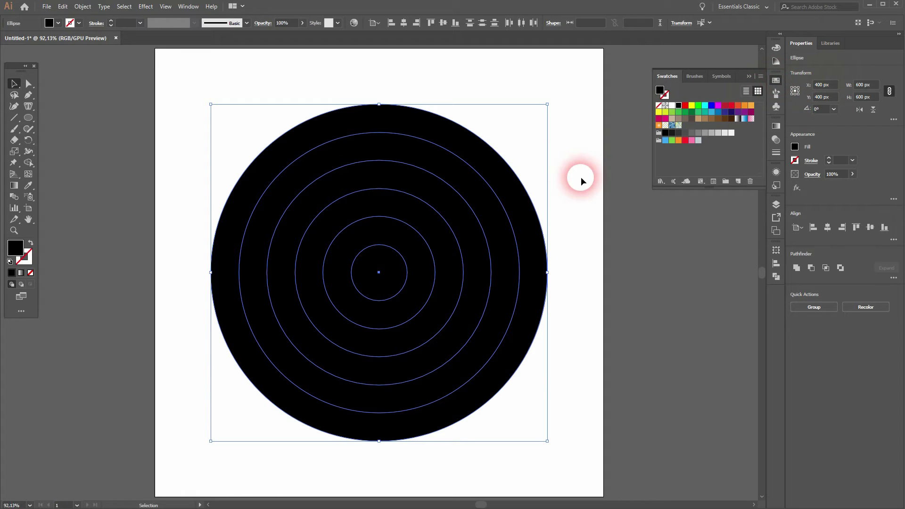
{"action": "key", "text": "ctrl+shift+a"}
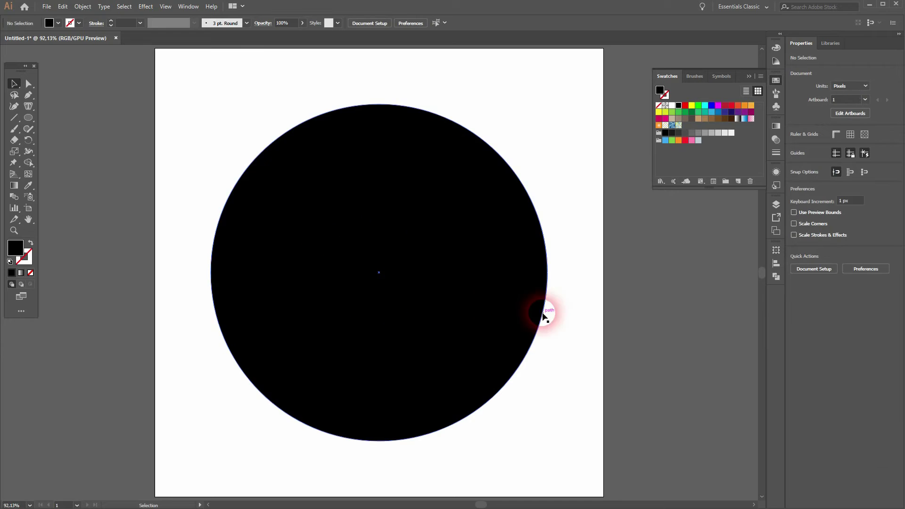
{"action": "left_click", "coordinate": [356, 289]}
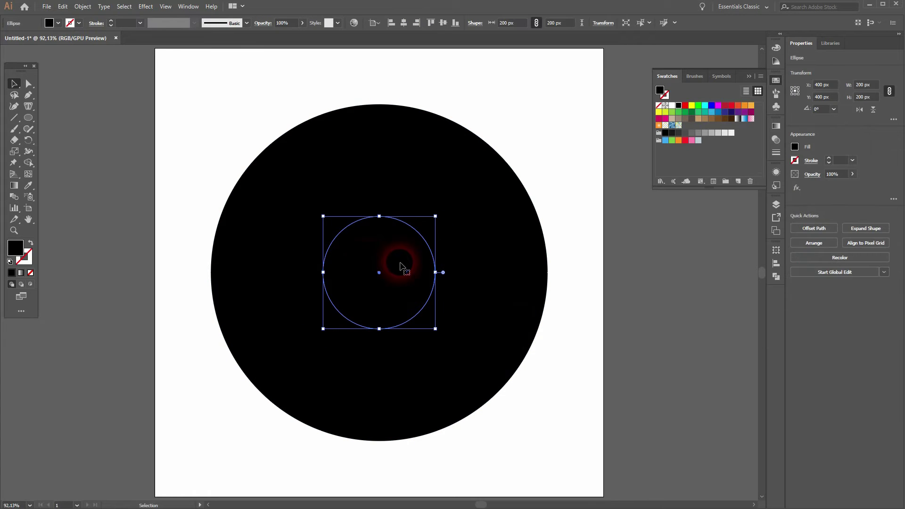
{"action": "left_click", "coordinate": [698, 114]}
{"action": "left_click", "coordinate": [460, 250]}
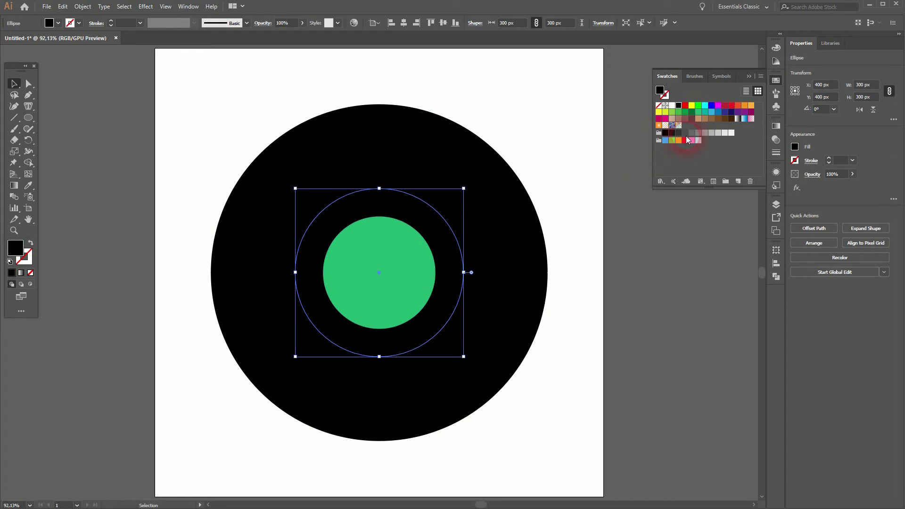
{"action": "left_click", "coordinate": [709, 115]}
Step: Fill the 400, 500 and 600 px rings light blue, dark blue and navy, then reselect all
{"action": "left_click", "coordinate": [468, 227]}
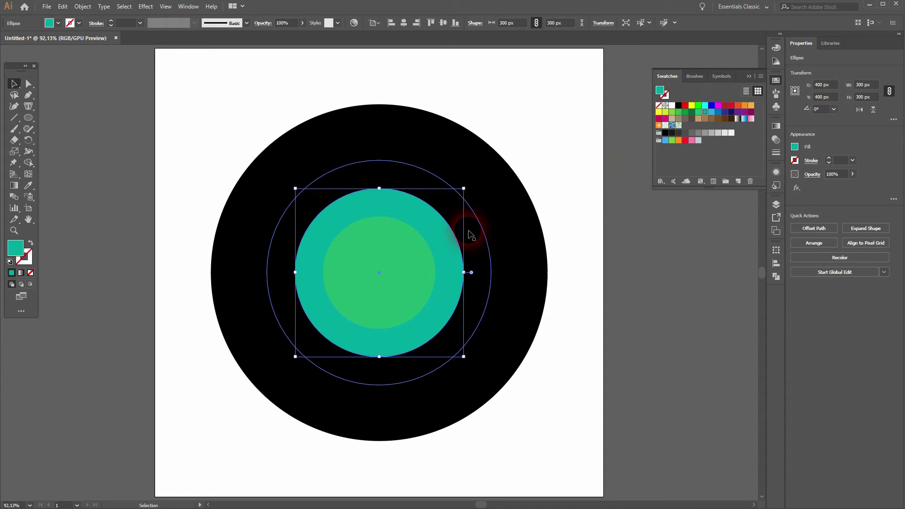
{"action": "left_click", "coordinate": [716, 113]}
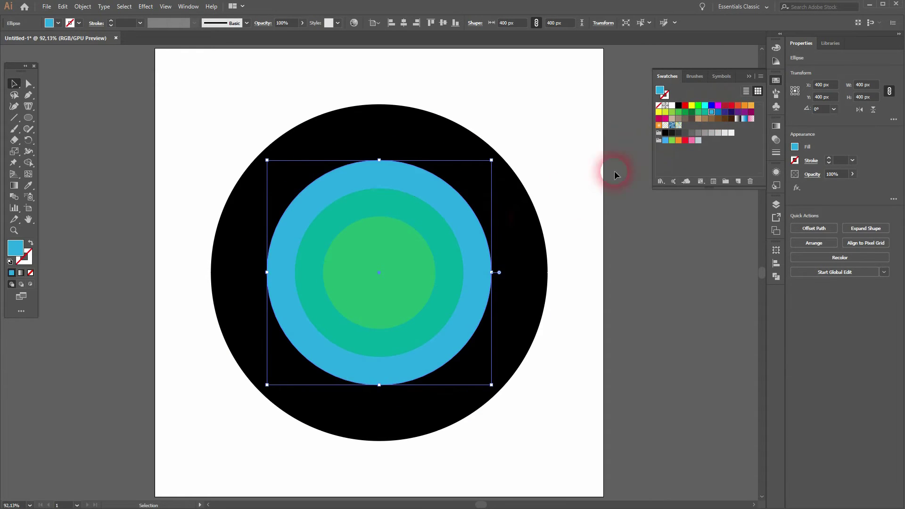
{"action": "left_click", "coordinate": [505, 222]}
{"action": "left_click", "coordinate": [724, 116]}
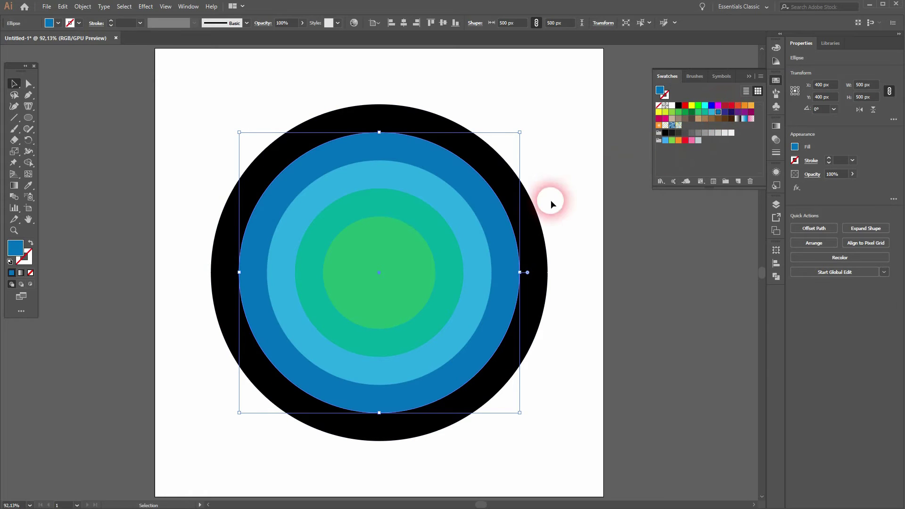
{"action": "left_click", "coordinate": [535, 221]}
{"action": "left_click", "coordinate": [725, 114]}
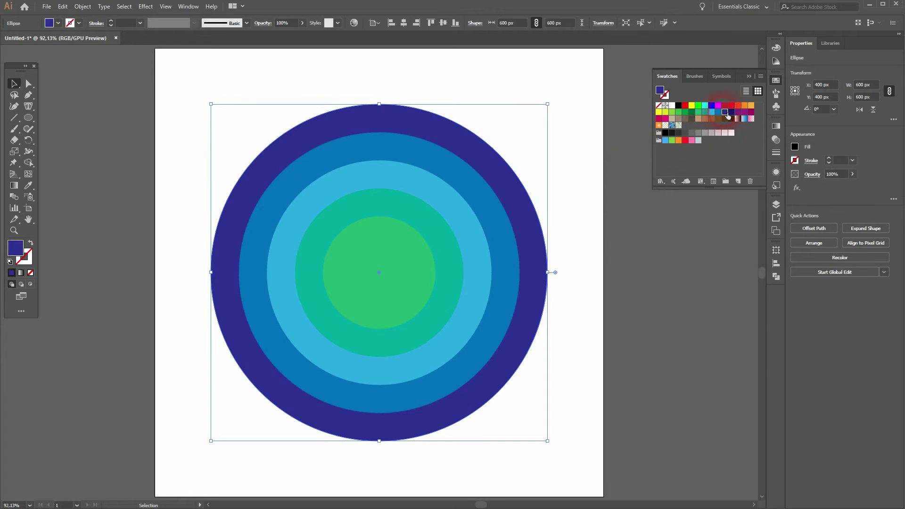
{"action": "left_click", "coordinate": [587, 256]}
{"action": "left_click_drag", "start_coordinate": [196, 442], "coordinate": [550, 113]}
Step: Send the ring ellipses backward with Arrange > Send Backward to uncover the centre circle
{"action": "left_click", "coordinate": [544, 230]}
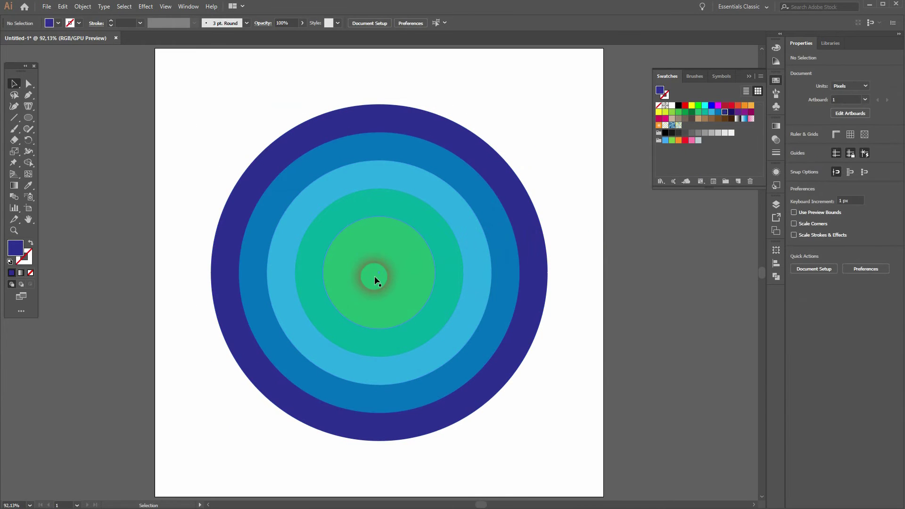
{"action": "left_click_drag", "start_coordinate": [192, 406], "coordinate": [331, 175]}
{"action": "right_click", "coordinate": [321, 260]}
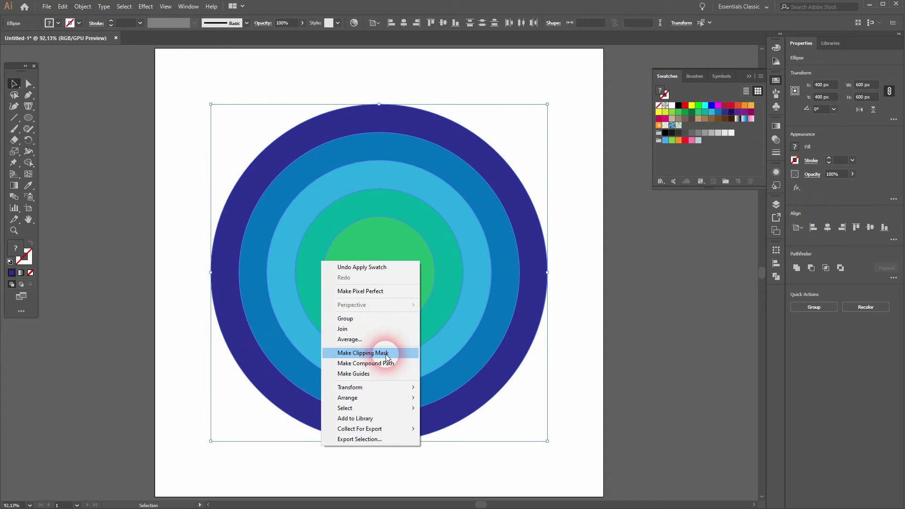
{"action": "mouse_move", "coordinate": [397, 400]}
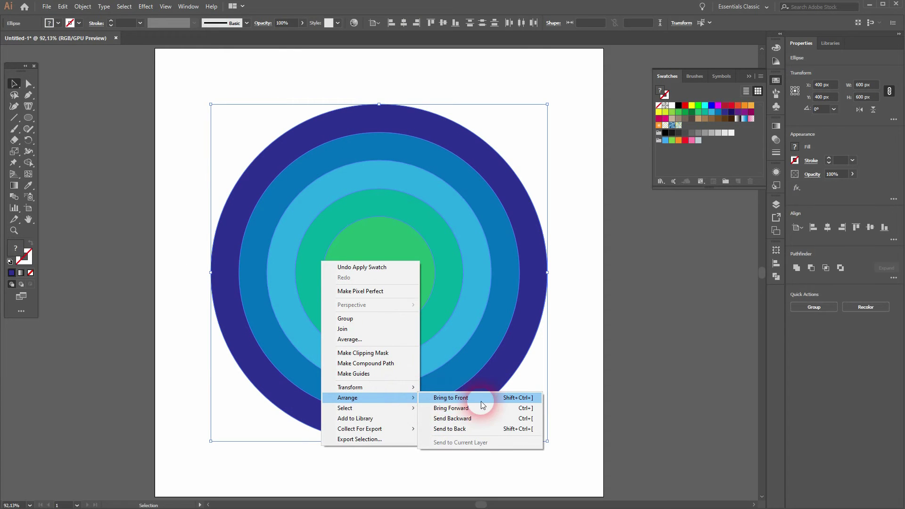
{"action": "left_click", "coordinate": [480, 420]}
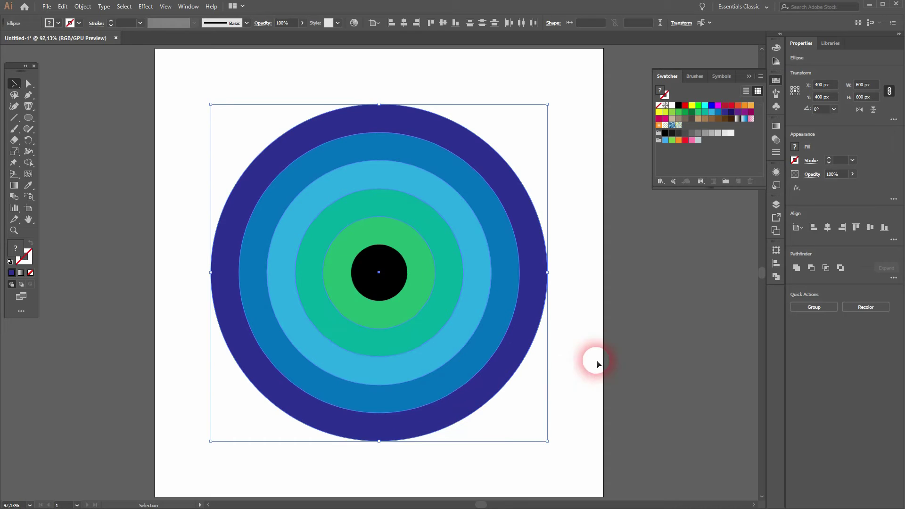
Step: Fill the 100 px centre circle dark green
{"action": "left_click", "coordinate": [596, 360]}
{"action": "left_click", "coordinate": [377, 274]}
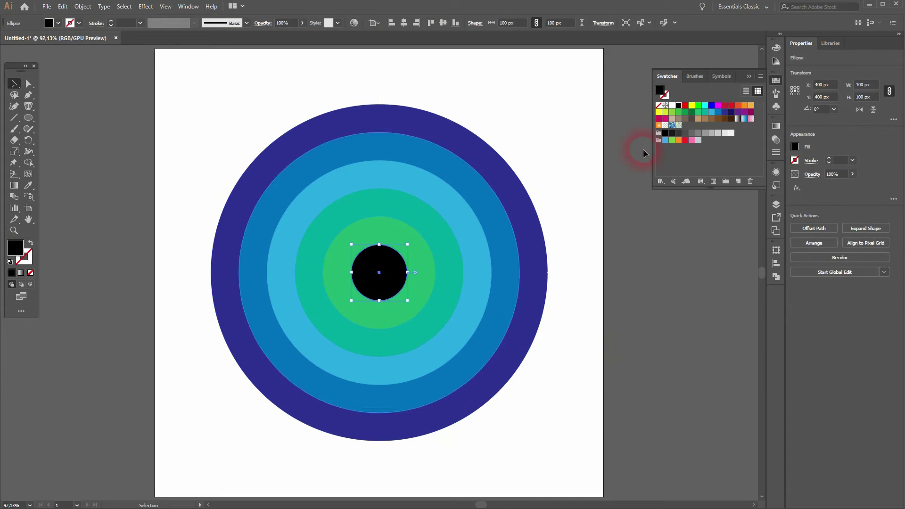
{"action": "left_click", "coordinate": [700, 113]}
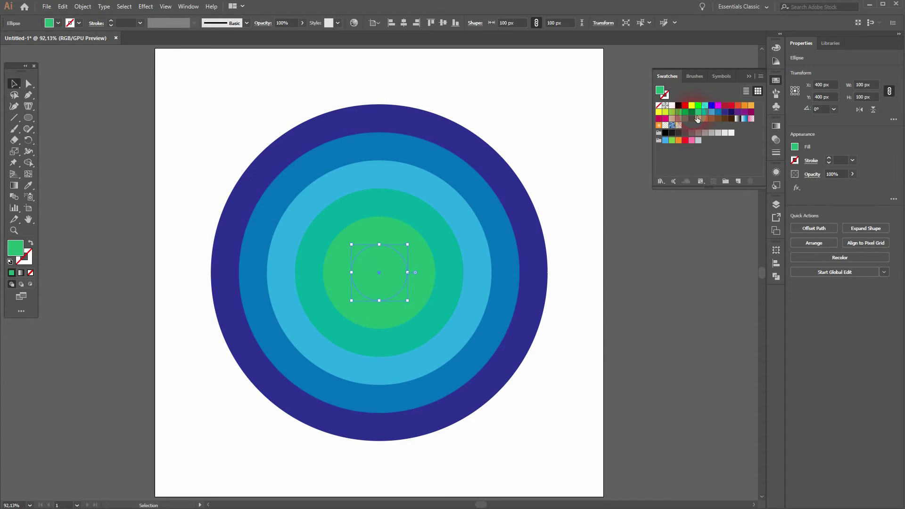
{"action": "left_click", "coordinate": [691, 112]}
Step: Shrink the concentric circles to about 313 px and move them to the artboard's right edge
{"action": "left_click", "coordinate": [585, 355]}
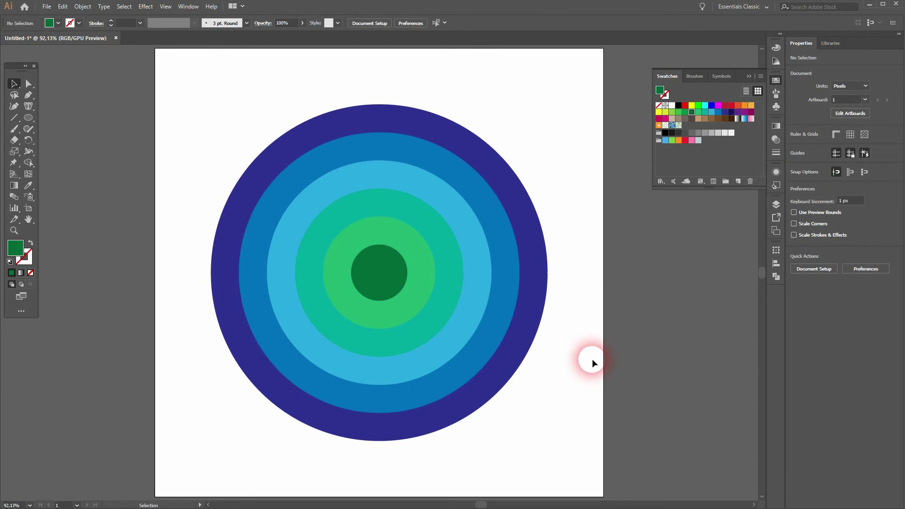
{"action": "left_click", "coordinate": [751, 76]}
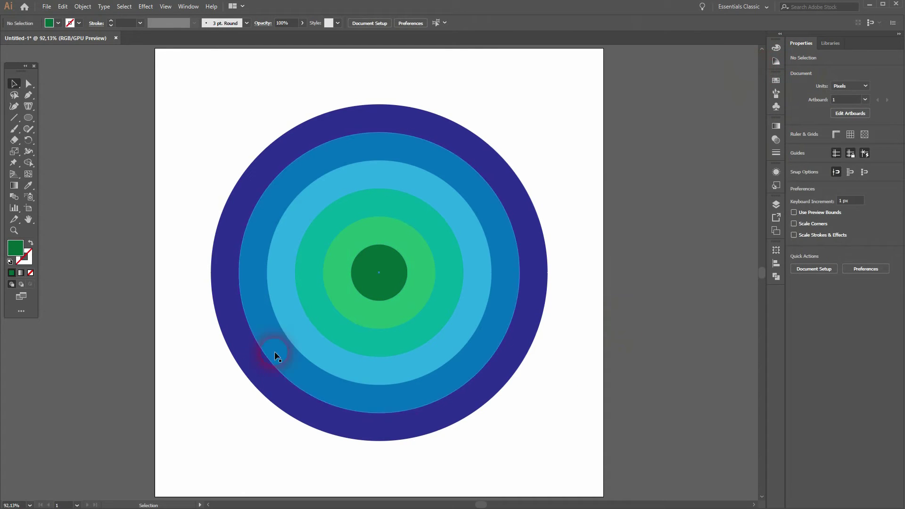
{"action": "left_click_drag", "start_coordinate": [198, 414], "coordinate": [658, 85]}
{"action": "left_click_drag", "start_coordinate": [547, 104], "coordinate": [467, 185]}
{"action": "left_click_drag", "start_coordinate": [460, 260], "coordinate": [732, 343]}
{"action": "left_click", "coordinate": [383, 204]}
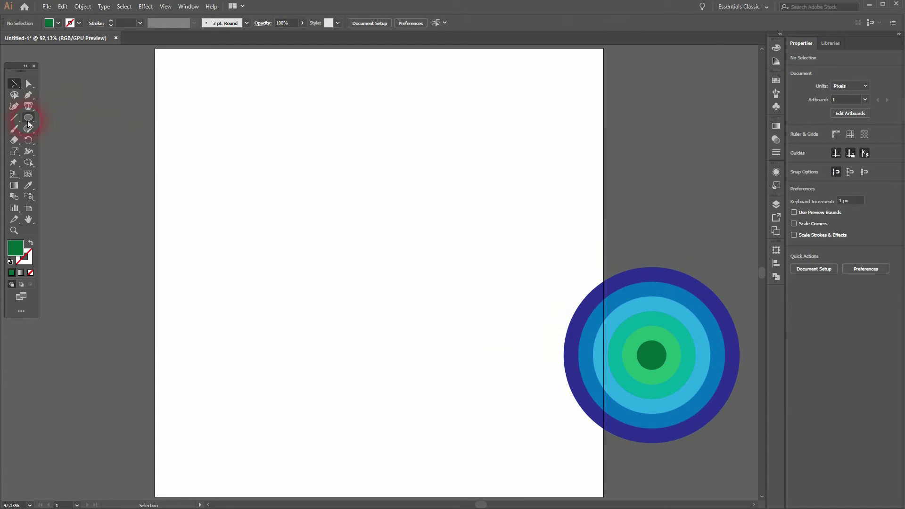
Step: Draw a wide green rectangle, add a 90°-rotated copy, and align them into a plus
{"action": "left_click_drag", "start_coordinate": [27, 123], "coordinate": [87, 120]}
{"action": "left_click_drag", "start_coordinate": [273, 211], "coordinate": [521, 296]}
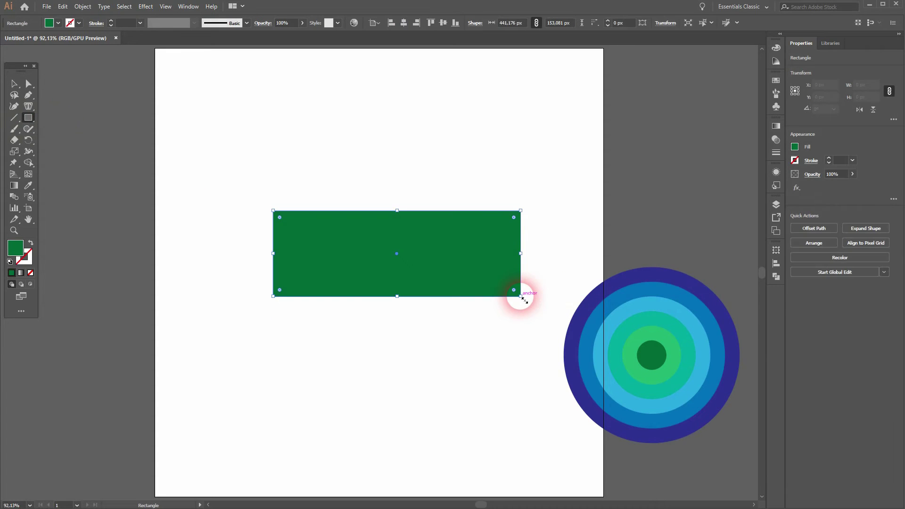
{"action": "key", "text": "v"}
{"action": "left_click_drag", "start_coordinate": [454, 254], "coordinate": [379, 406]}
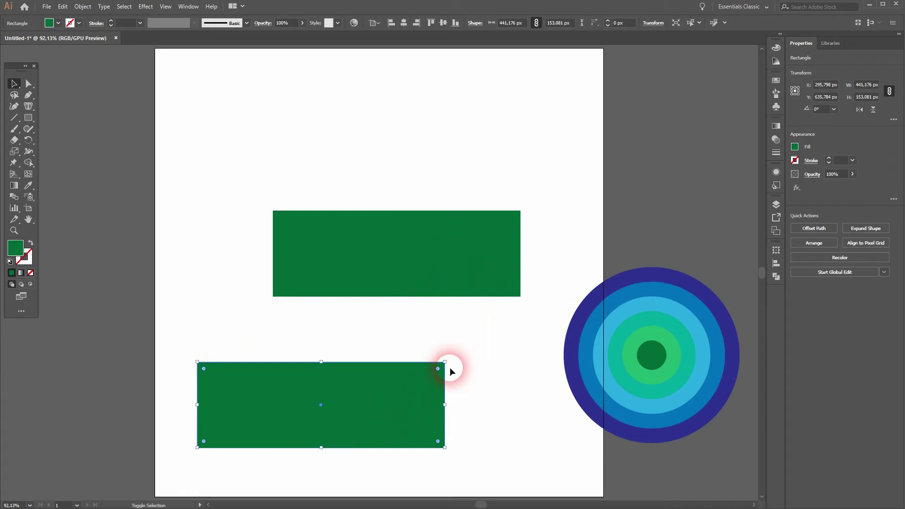
{"action": "left_click_drag", "start_coordinate": [451, 358], "coordinate": [293, 326]}
{"action": "left_click_drag", "start_coordinate": [216, 151], "coordinate": [345, 377]}
{"action": "left_click", "coordinate": [397, 25]}
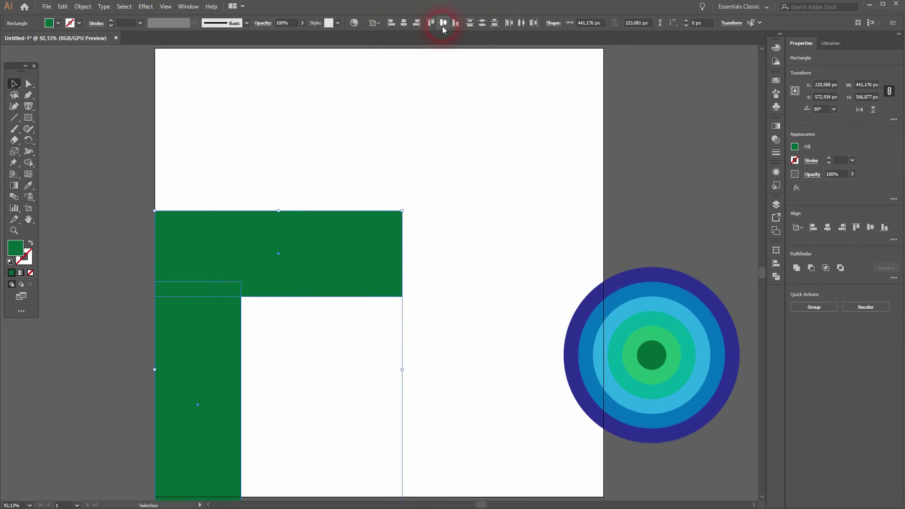
{"action": "left_click", "coordinate": [442, 26]}
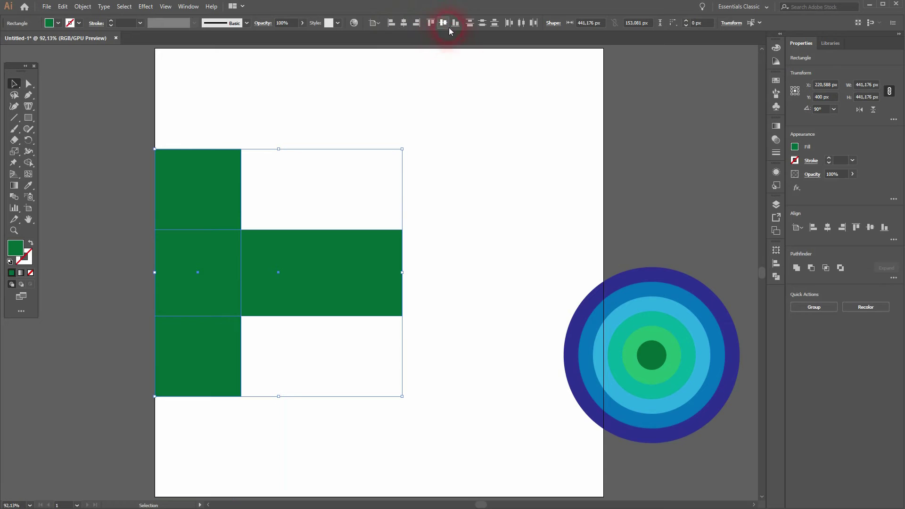
{"action": "left_click", "coordinate": [404, 23]}
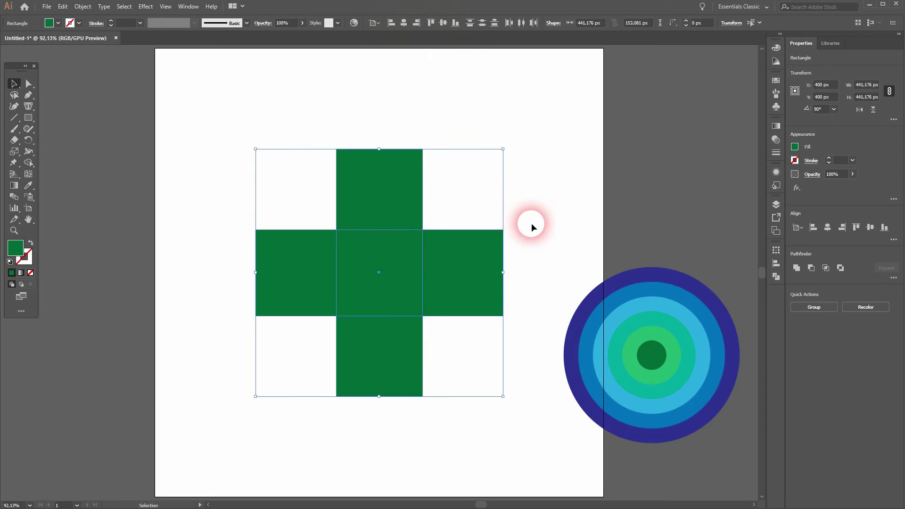
Step: Thin the horizontal bar to about 118 px tall and delete the vertical rectangle
{"action": "left_click", "coordinate": [530, 222]}
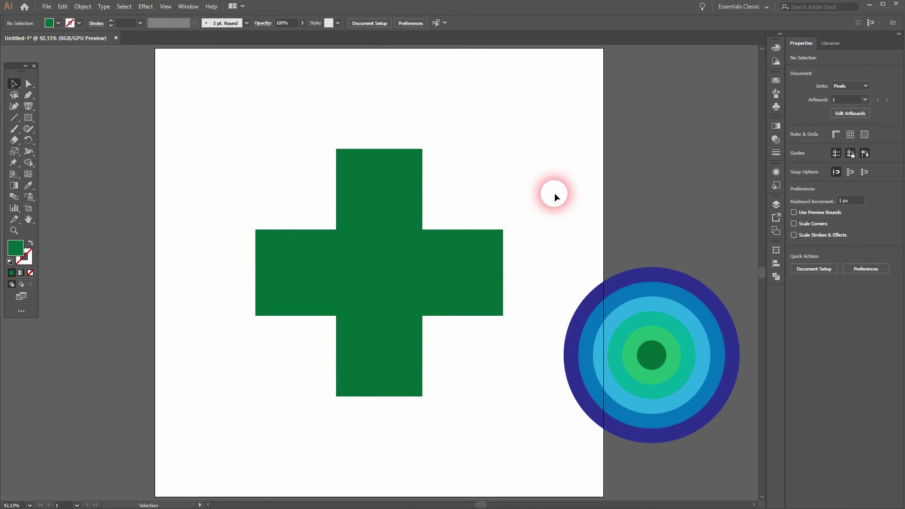
{"action": "left_click", "coordinate": [437, 264]}
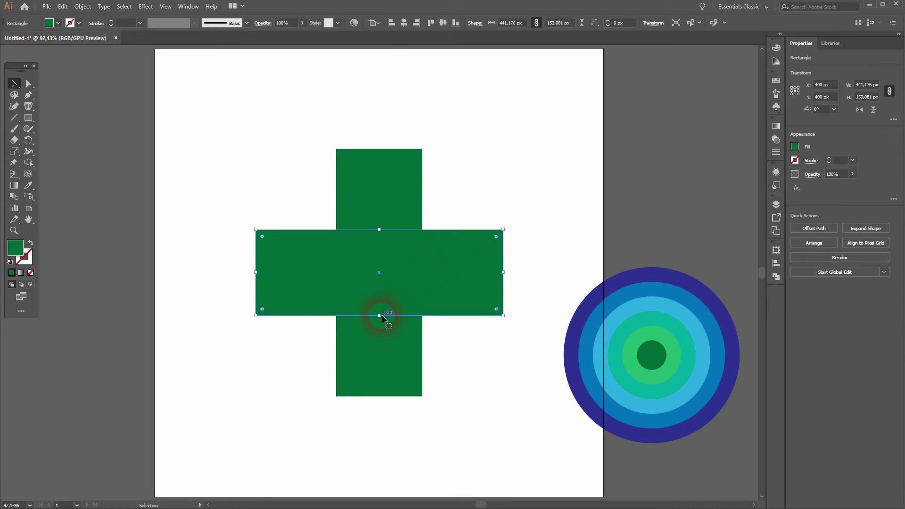
{"action": "left_click_drag", "start_coordinate": [380, 315], "coordinate": [386, 307]}
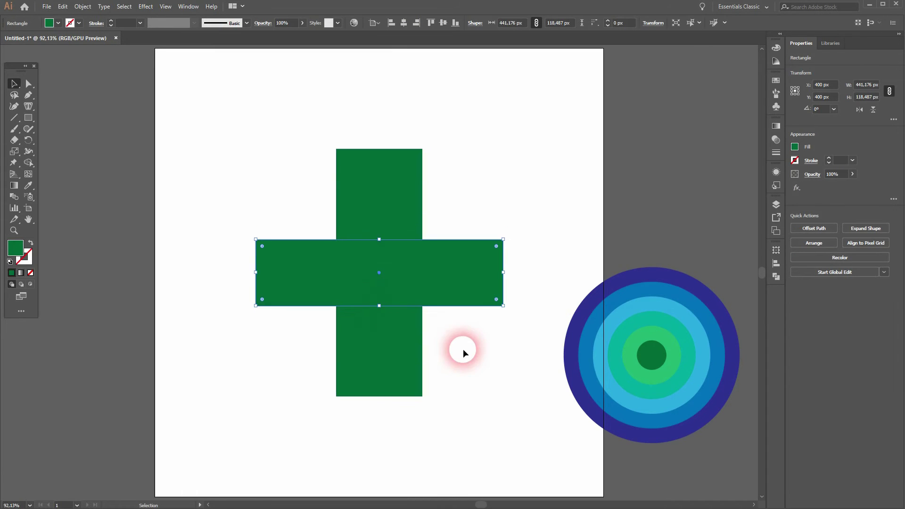
{"action": "left_click", "coordinate": [442, 361]}
{"action": "left_click", "coordinate": [417, 364]}
{"action": "key", "text": "Delete"}
Step: Duplicate the thin bar rotated 90° and centre both into a 441 × 118 px plus
{"action": "left_click", "coordinate": [442, 288]}
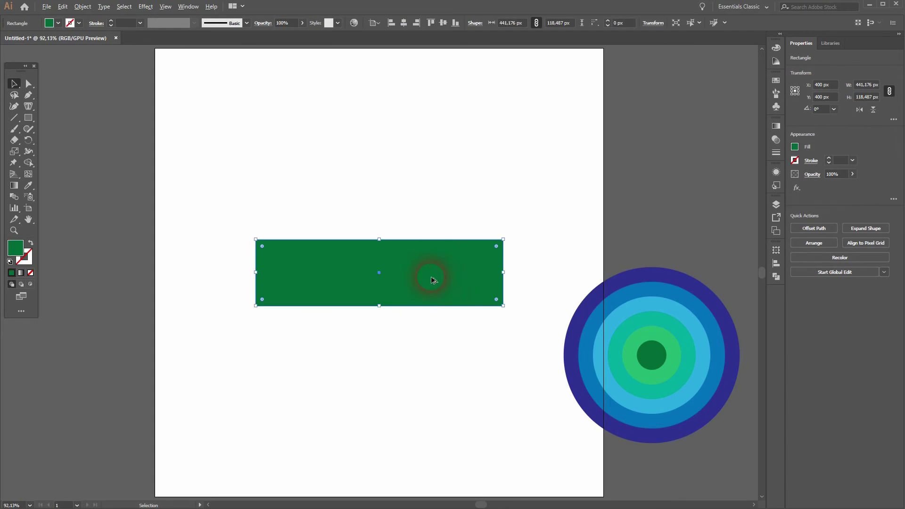
{"action": "left_click_drag", "start_coordinate": [442, 287], "coordinate": [412, 388]}
{"action": "left_click_drag", "start_coordinate": [480, 342], "coordinate": [344, 297]}
{"action": "left_click", "coordinate": [344, 297], "text": "shift"}
{"action": "left_click", "coordinate": [404, 23]}
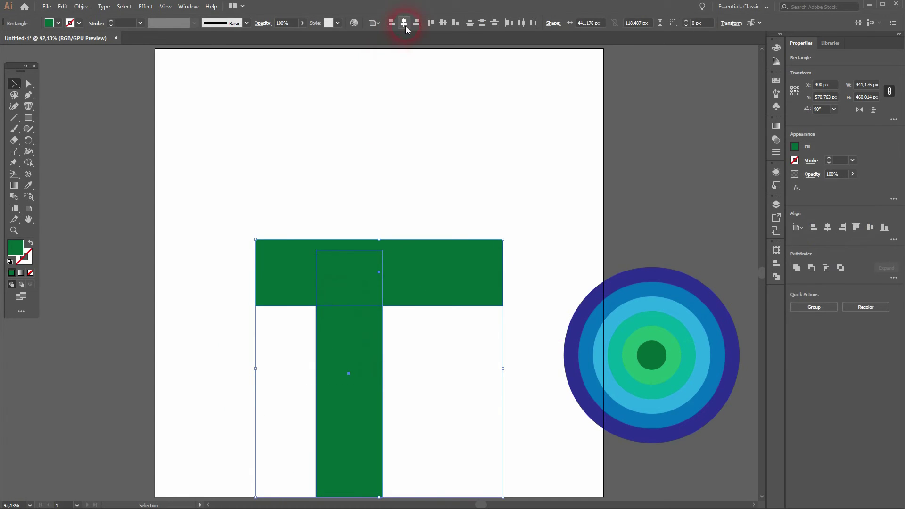
{"action": "left_click", "coordinate": [444, 23]}
{"action": "left_click", "coordinate": [567, 253]}
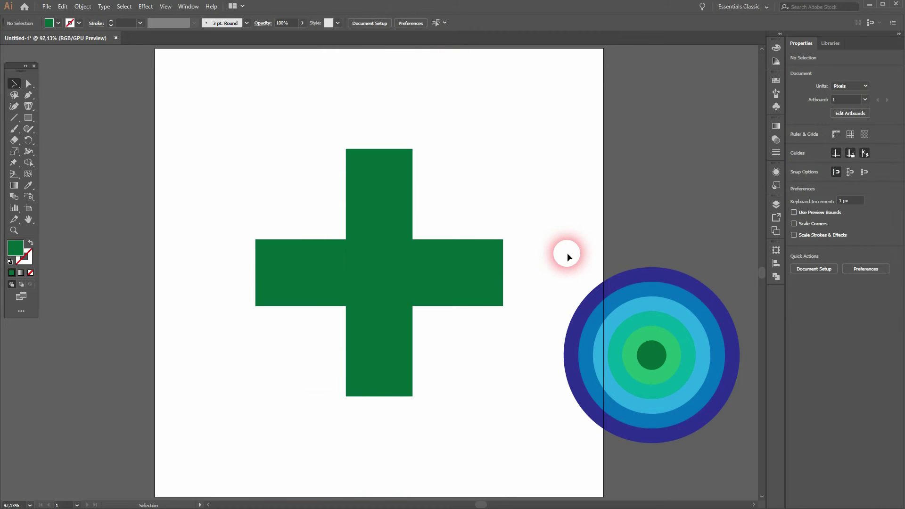
Step: Move the rings onto the cross, enlarge them to about 900 px, and centre them on the lower arm
{"action": "left_click_drag", "start_coordinate": [554, 443], "coordinate": [751, 240]}
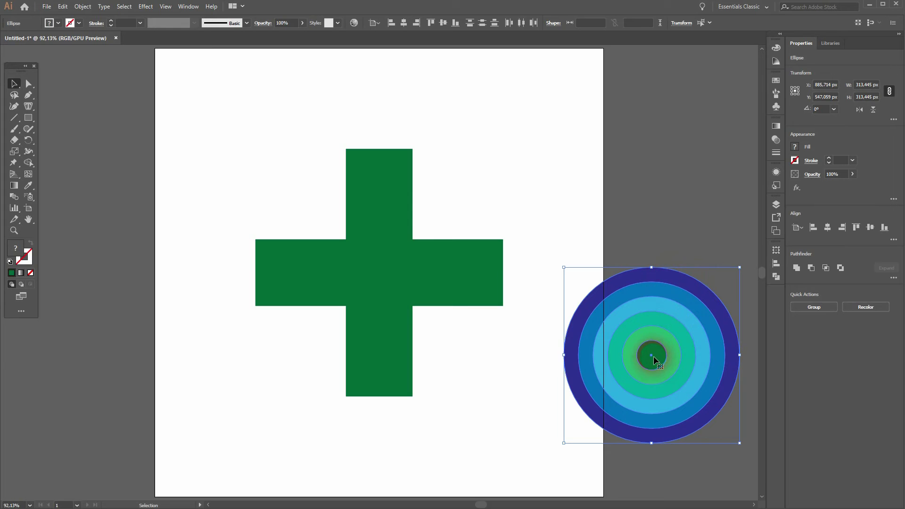
{"action": "left_click_drag", "start_coordinate": [653, 355], "coordinate": [380, 397]}
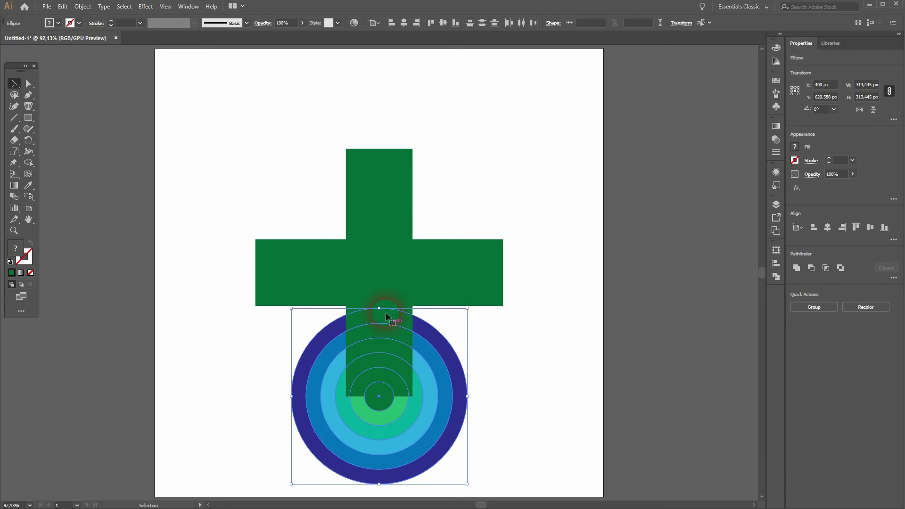
{"action": "left_click_drag", "start_coordinate": [383, 310], "coordinate": [393, 149]}
{"action": "left_click", "coordinate": [379, 315]}
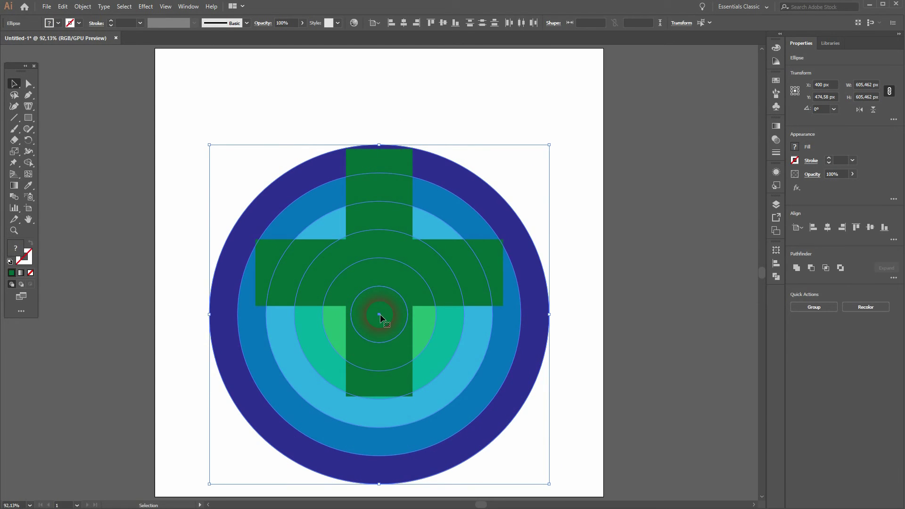
{"action": "left_click_drag", "start_coordinate": [380, 314], "coordinate": [380, 396]}
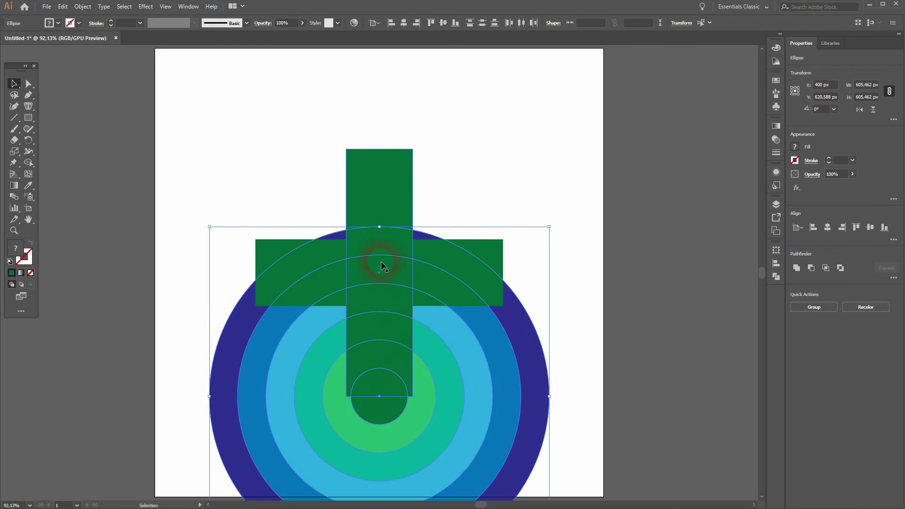
{"action": "left_click_drag", "start_coordinate": [384, 229], "coordinate": [383, 144]}
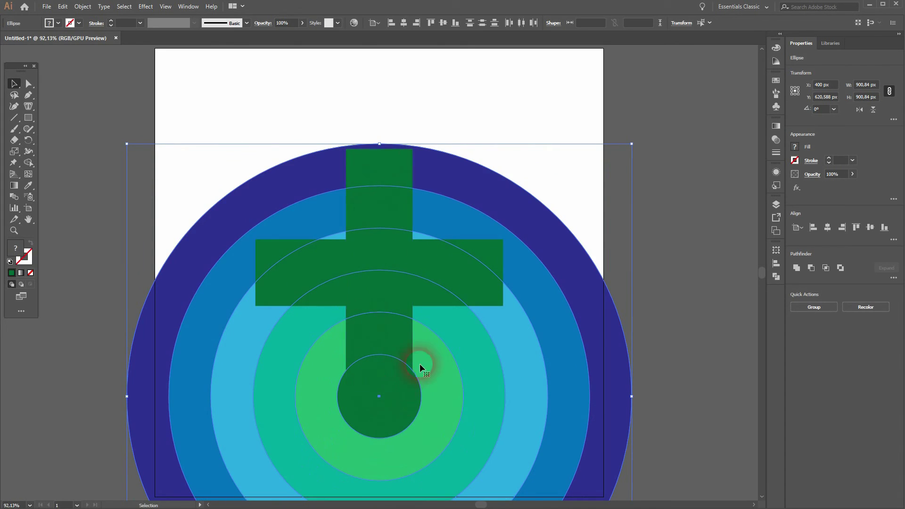
{"action": "left_click", "coordinate": [678, 271]}
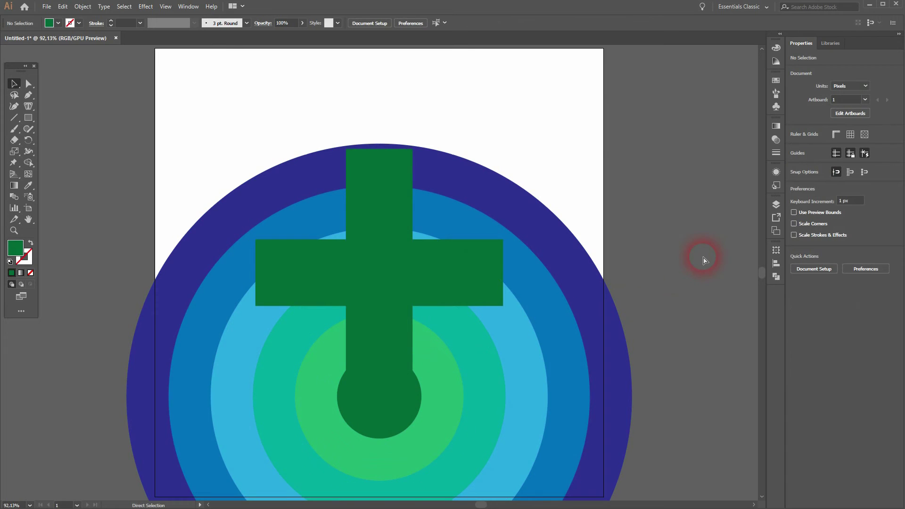
Step: Select the rings and the cross together and switch to the Shape Builder tool
{"action": "scroll", "coordinate": [703, 256], "scroll_direction": "down", "scroll_amount": 1}
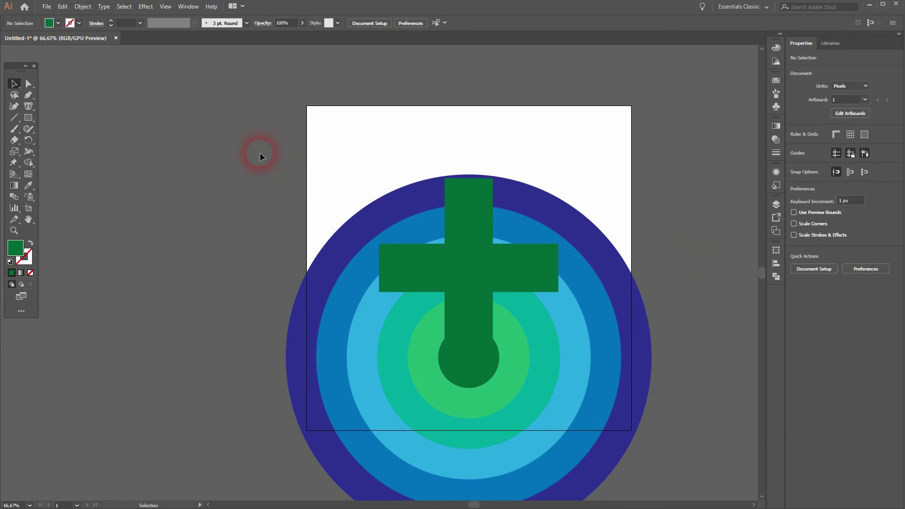
{"action": "left_click_drag", "start_coordinate": [260, 152], "coordinate": [658, 429]}
{"action": "left_click_drag", "start_coordinate": [694, 504], "coordinate": [693, 501]}
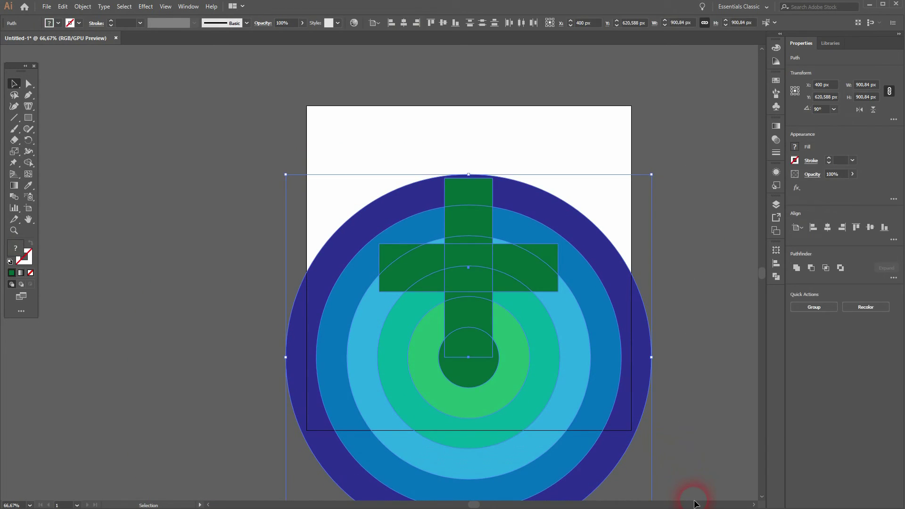
{"action": "left_click_drag", "start_coordinate": [29, 163], "coordinate": [97, 163]}
Step: Delete the ring pieces outside the cross, then fit the artboard in view (Ctrl+0) and deselect
{"action": "mouse_move", "coordinate": [311, 484]}
{"action": "left_mouse_down"}
{"action": "mouse_move", "coordinate": [457, 470]}
{"action": "mouse_move", "coordinate": [506, 439]}
{"action": "mouse_move", "coordinate": [477, 394]}
{"action": "left_mouse_up"}
{"action": "left_click", "coordinate": [467, 374], "text": "alt"}
{"action": "scroll", "coordinate": [495, 245], "scroll_direction": "up", "scroll_amount": 4}
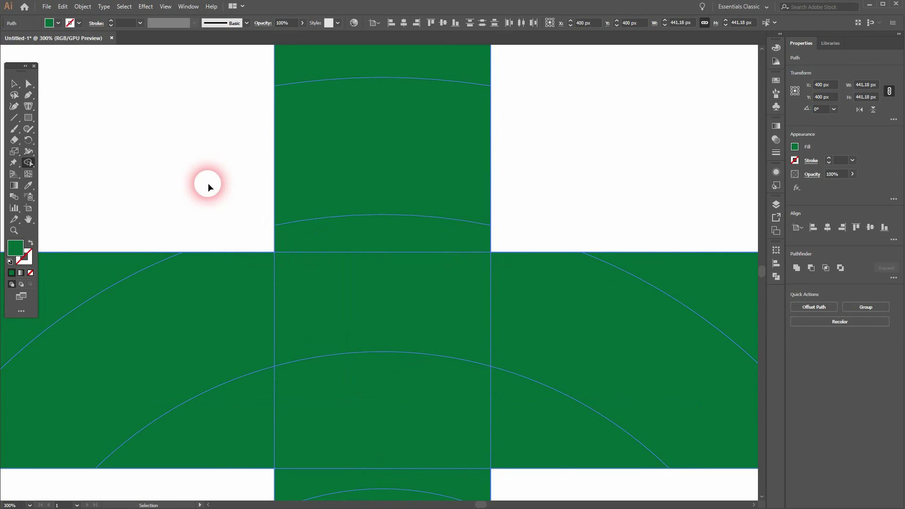
{"action": "key", "text": "ctrl+0"}
{"action": "left_click", "coordinate": [15, 86]}
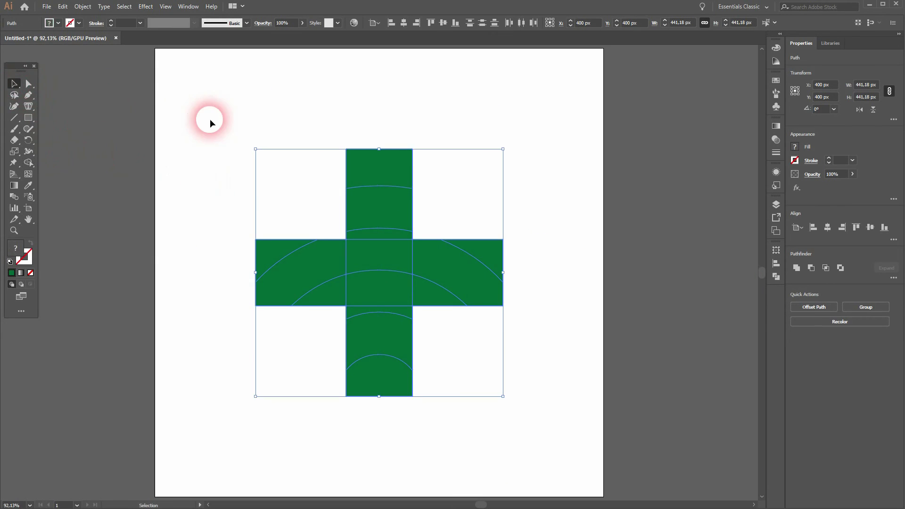
{"action": "left_click", "coordinate": [211, 121]}
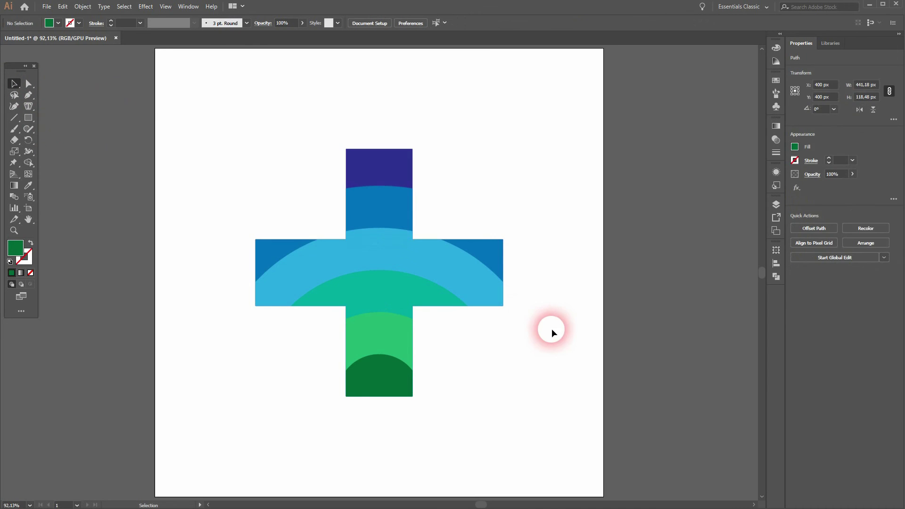
Step: Shrink the whole banded cross to about 273 px
{"action": "left_click_drag", "start_coordinate": [210, 409], "coordinate": [613, 144]}
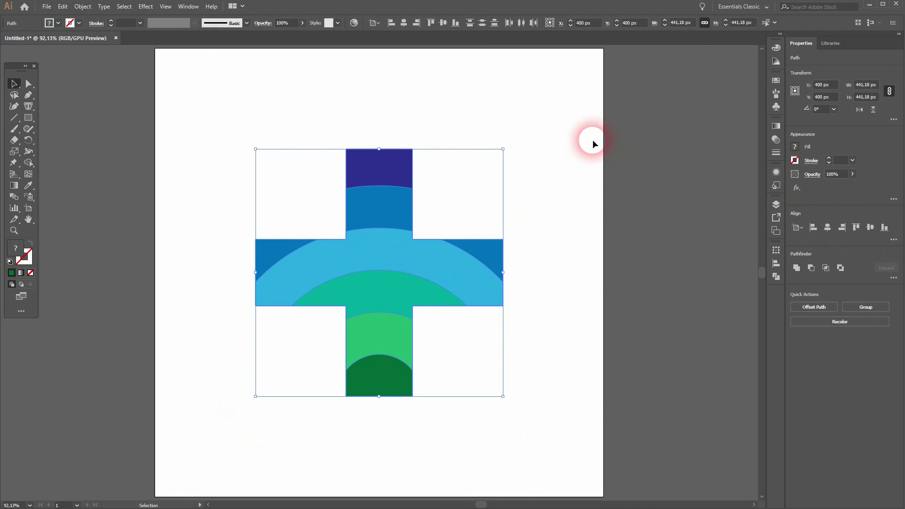
{"action": "left_click_drag", "start_coordinate": [509, 278], "coordinate": [509, 278]}
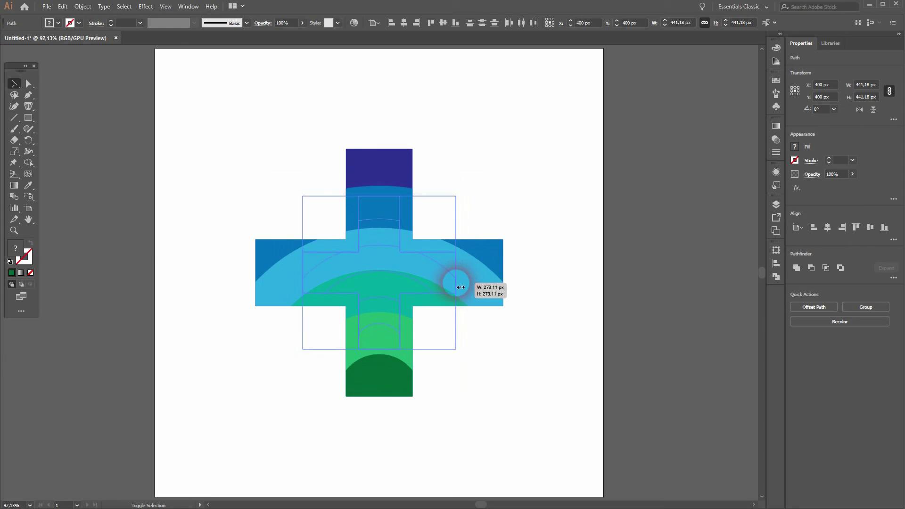
{"action": "left_click_drag", "start_coordinate": [461, 287], "coordinate": [442, 285]}
{"action": "left_click", "coordinate": [513, 343]}
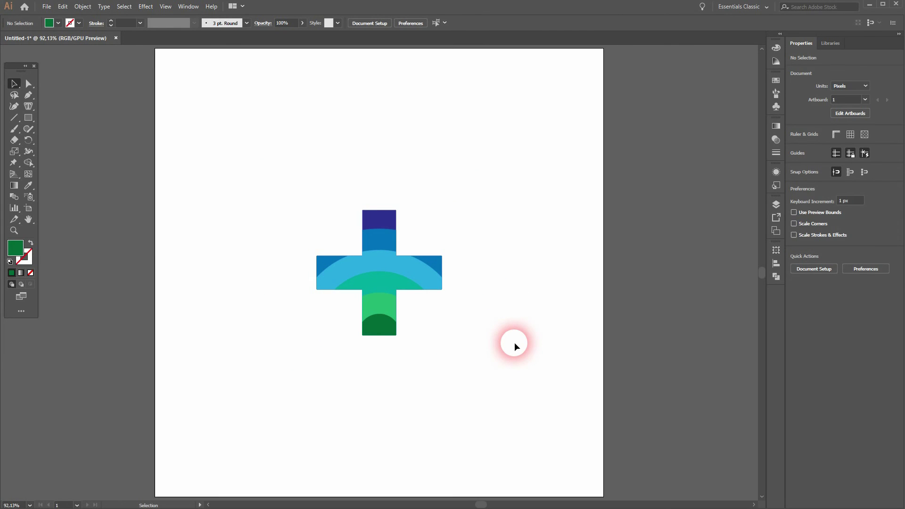
Step: Recolour the bottom dark-green arc to a pale mint tint using Swatches and the Color Guide
{"action": "left_click", "coordinate": [381, 330]}
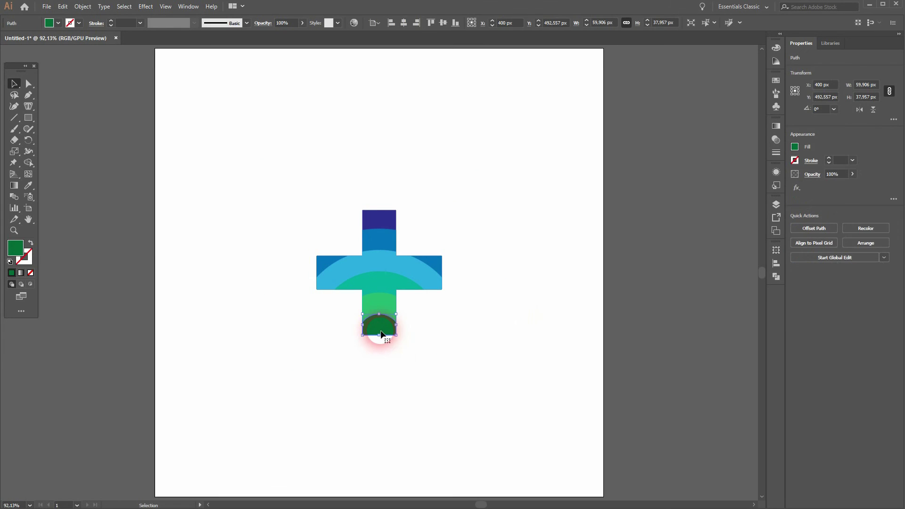
{"action": "left_click", "coordinate": [795, 94]}
{"action": "left_click", "coordinate": [776, 83]}
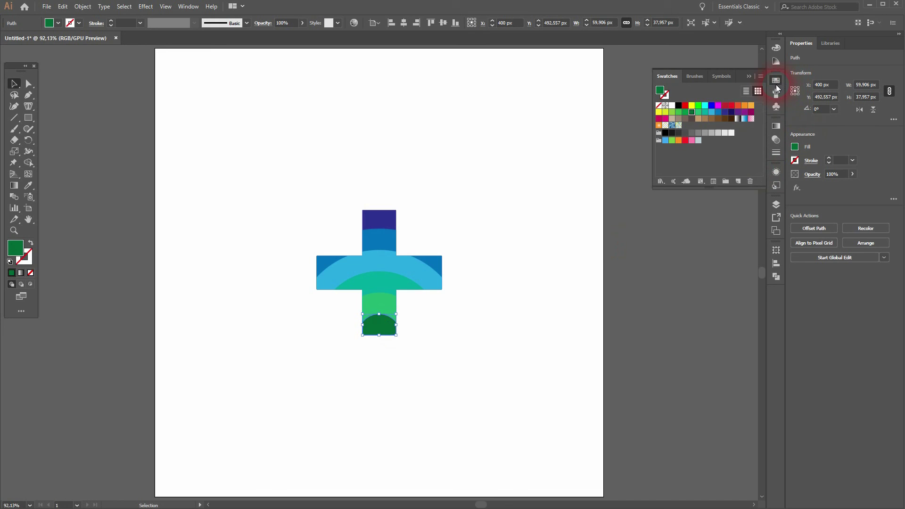
{"action": "left_click", "coordinate": [706, 112]}
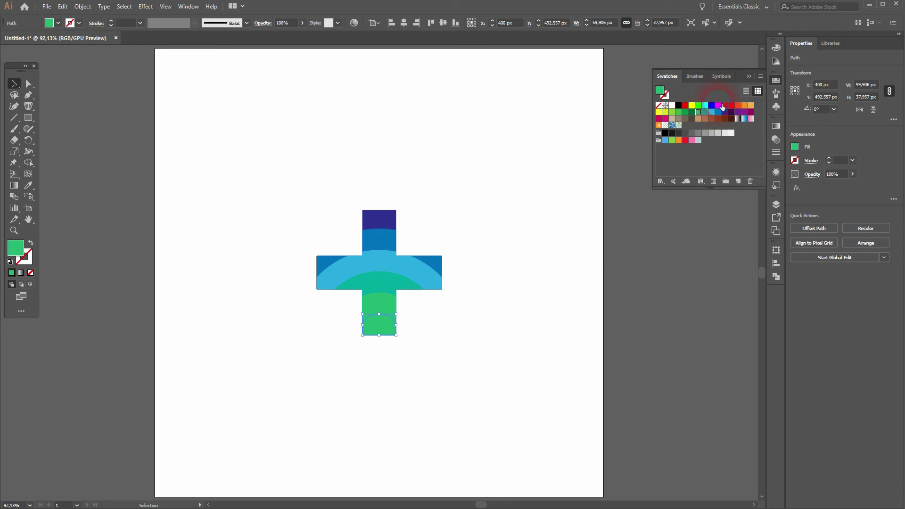
{"action": "left_click", "coordinate": [776, 48]}
{"action": "left_click", "coordinate": [777, 60]}
{"action": "left_click", "coordinate": [716, 83]}
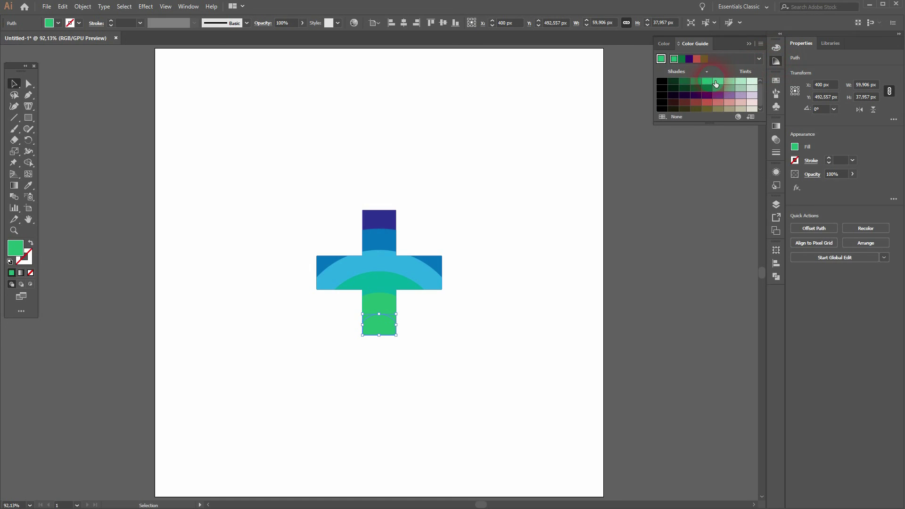
{"action": "left_click", "coordinate": [696, 83]}
{"action": "left_click", "coordinate": [729, 84]}
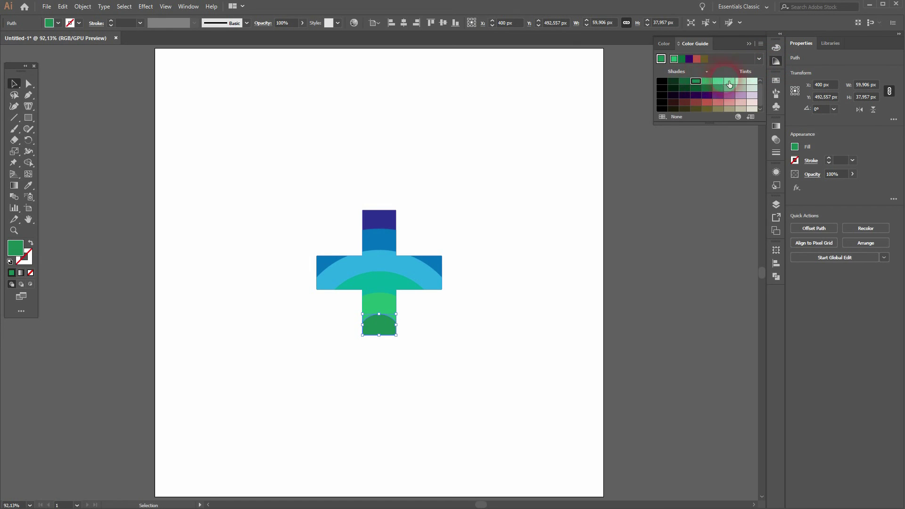
{"action": "left_click", "coordinate": [531, 329]}
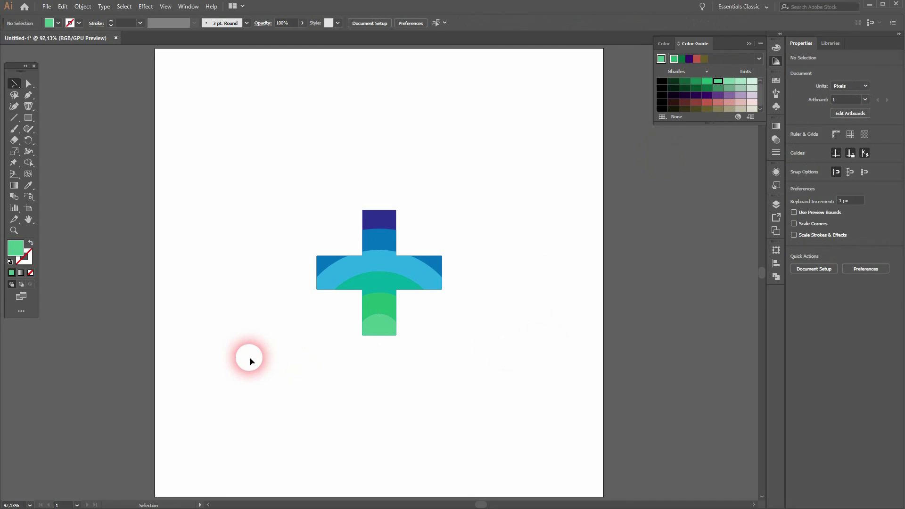
Step: Close the Color Guide panel and zoom in closer on the cross
{"action": "left_click", "coordinate": [749, 44]}
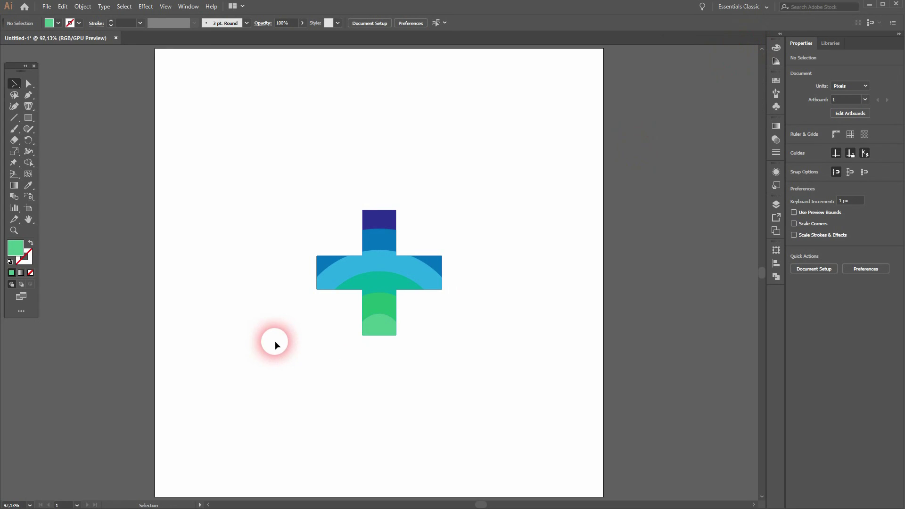
{"action": "left_click", "coordinate": [326, 294]}
{"action": "left_click", "coordinate": [326, 294]}
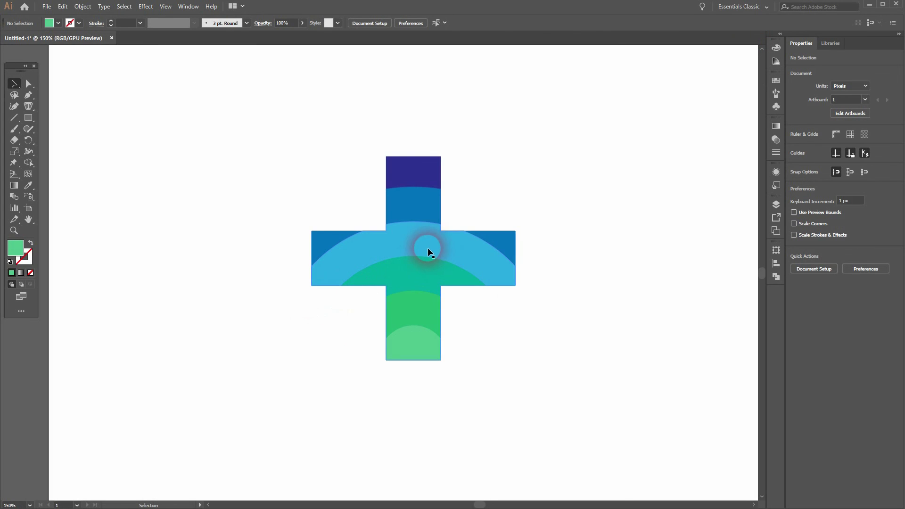
Step: Group all the banded cross pieces into one object, then deselect and fit the artboard in view
{"action": "left_click_drag", "start_coordinate": [296, 369], "coordinate": [528, 156]}
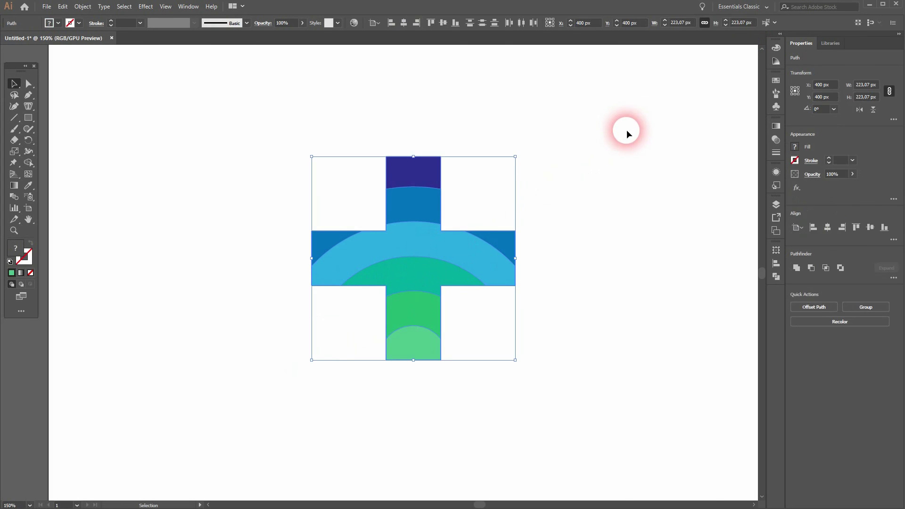
{"action": "right_click", "coordinate": [442, 229]}
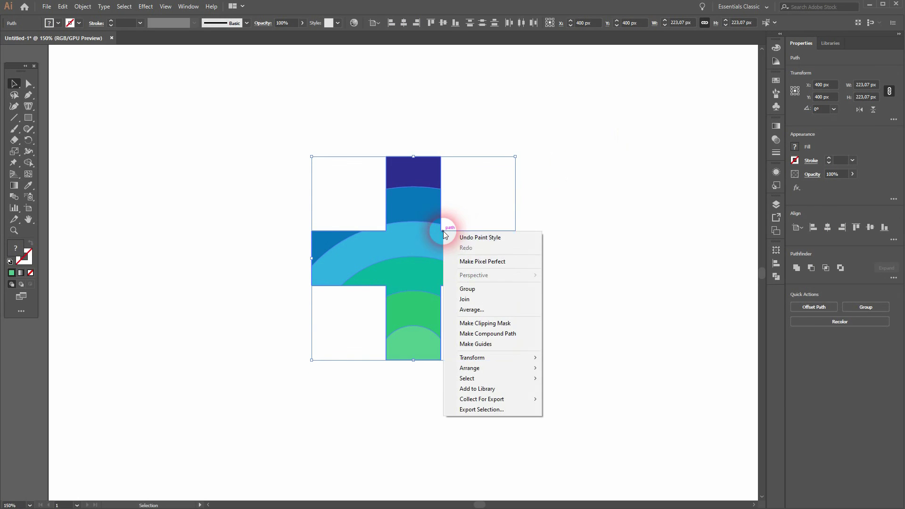
{"action": "left_click", "coordinate": [494, 288]}
{"action": "left_click", "coordinate": [586, 265]}
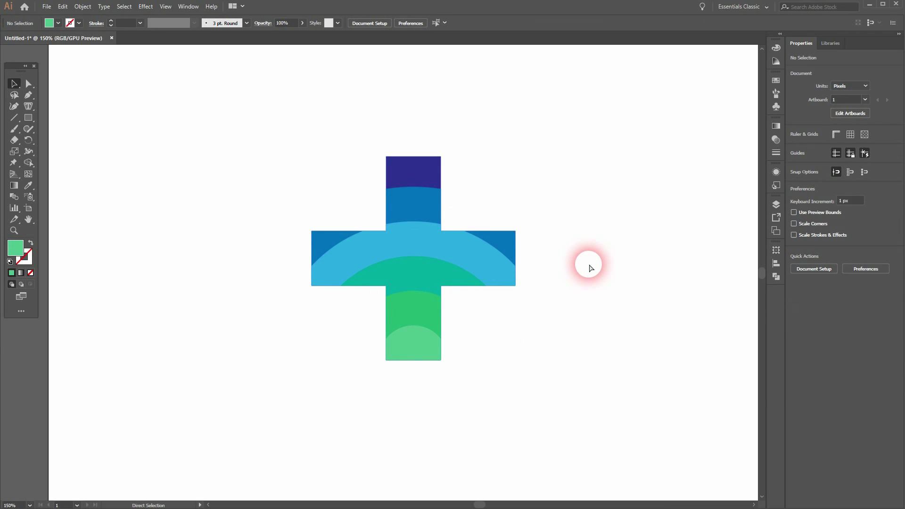
{"action": "key", "text": "ctrl+0"}
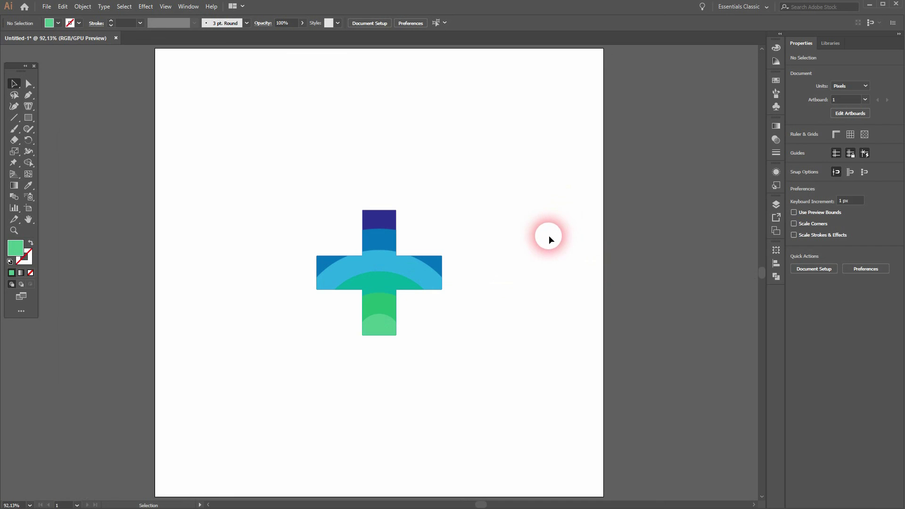